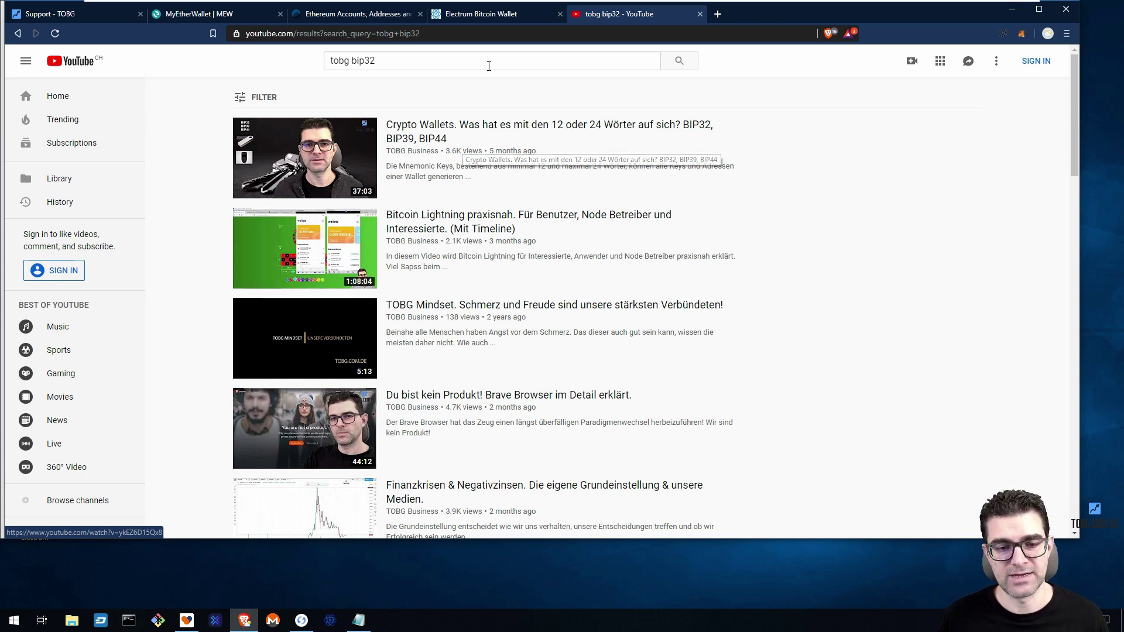
Step: View the Electrum download page, then launch the Electrum desktop wallet and maximize its window
left_click(468, 16)
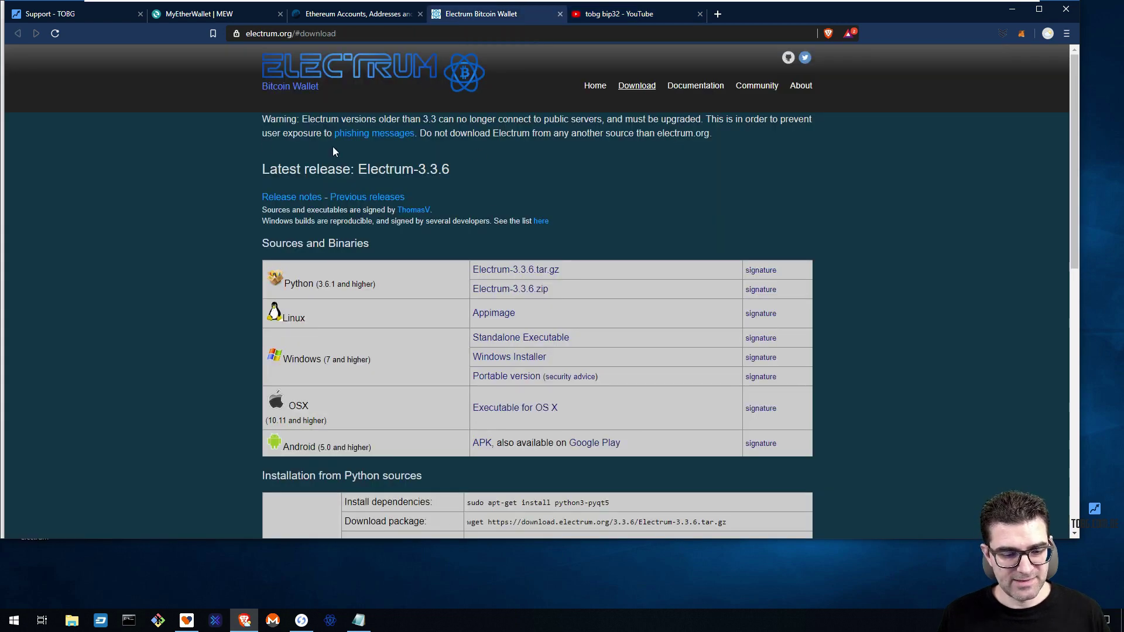
left_click(328, 621)
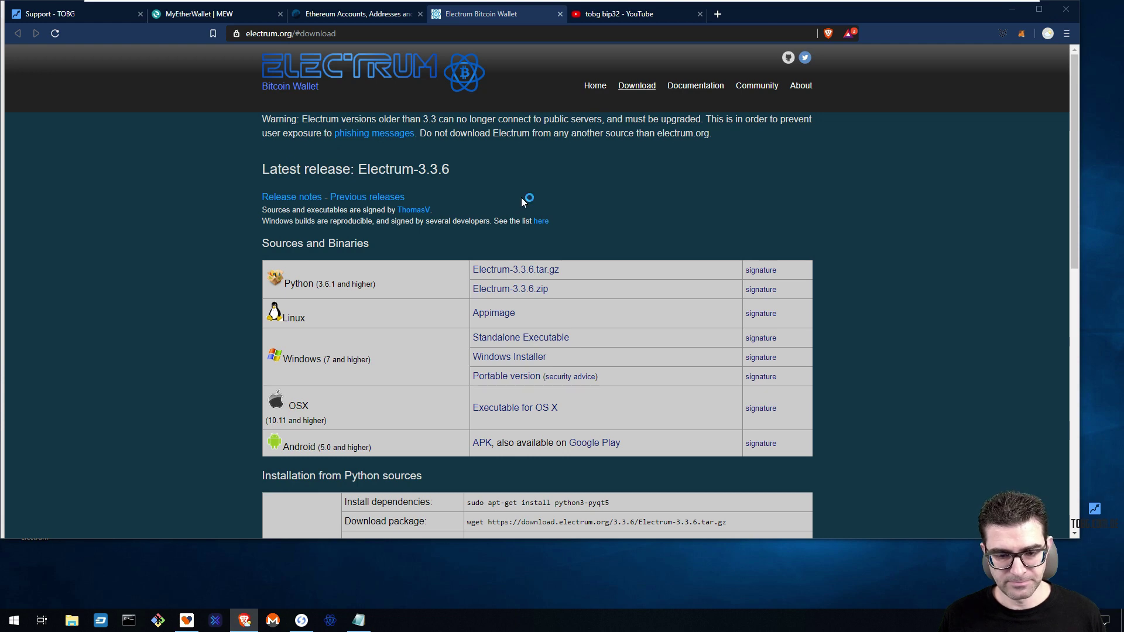
left_click_drag(663, 156, 625, 95)
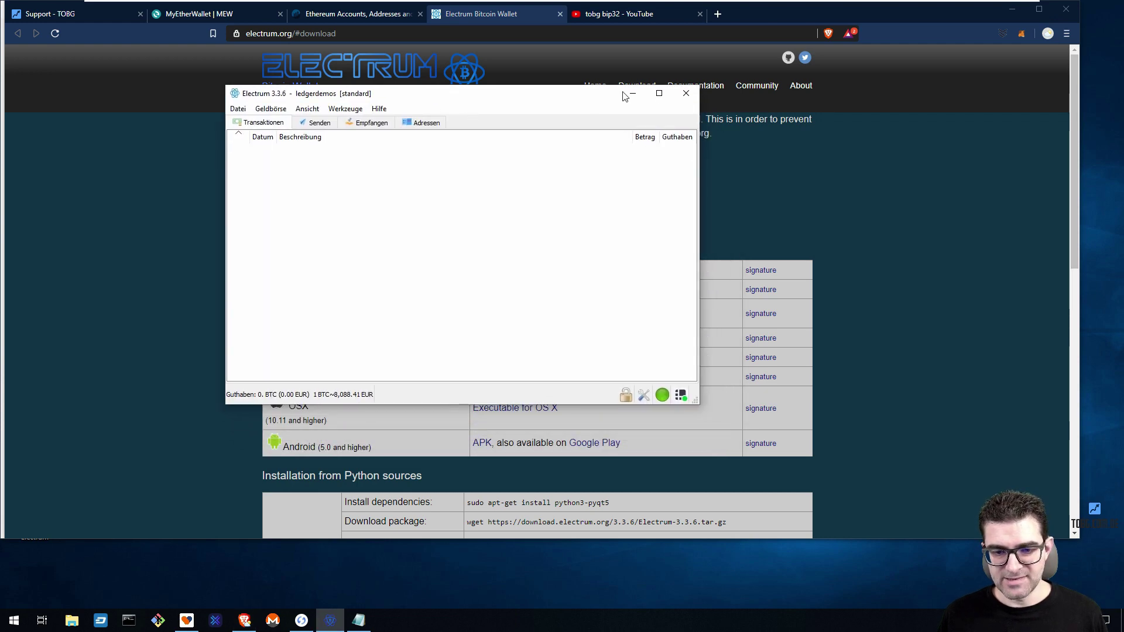
left_click(658, 93)
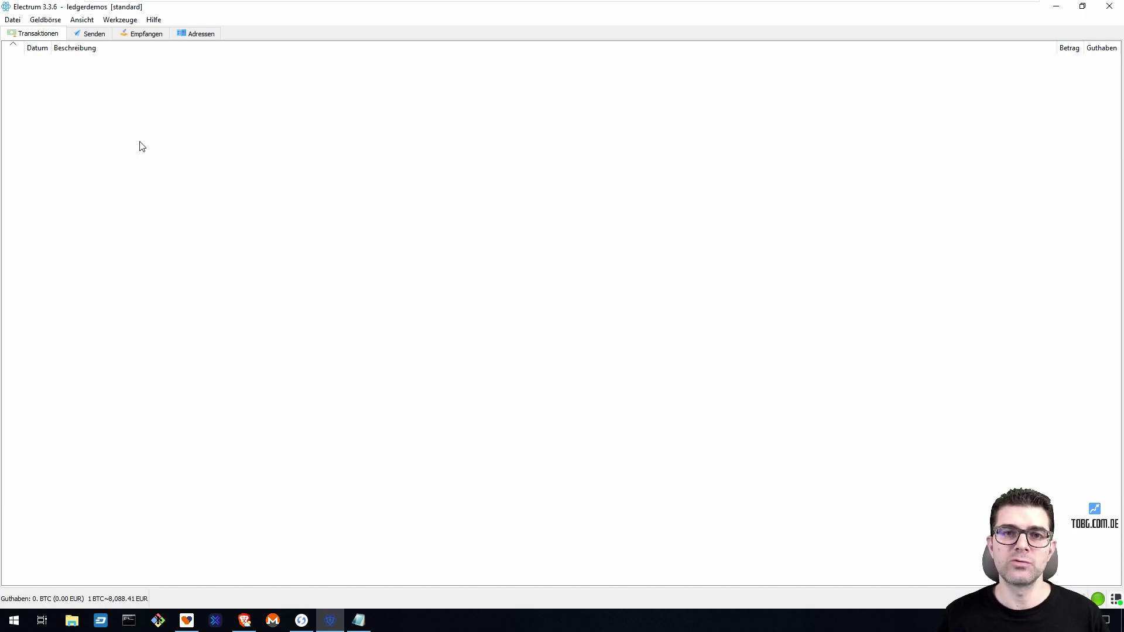
Step: Start creating a new wallet with the name NanoS
left_click(17, 24)
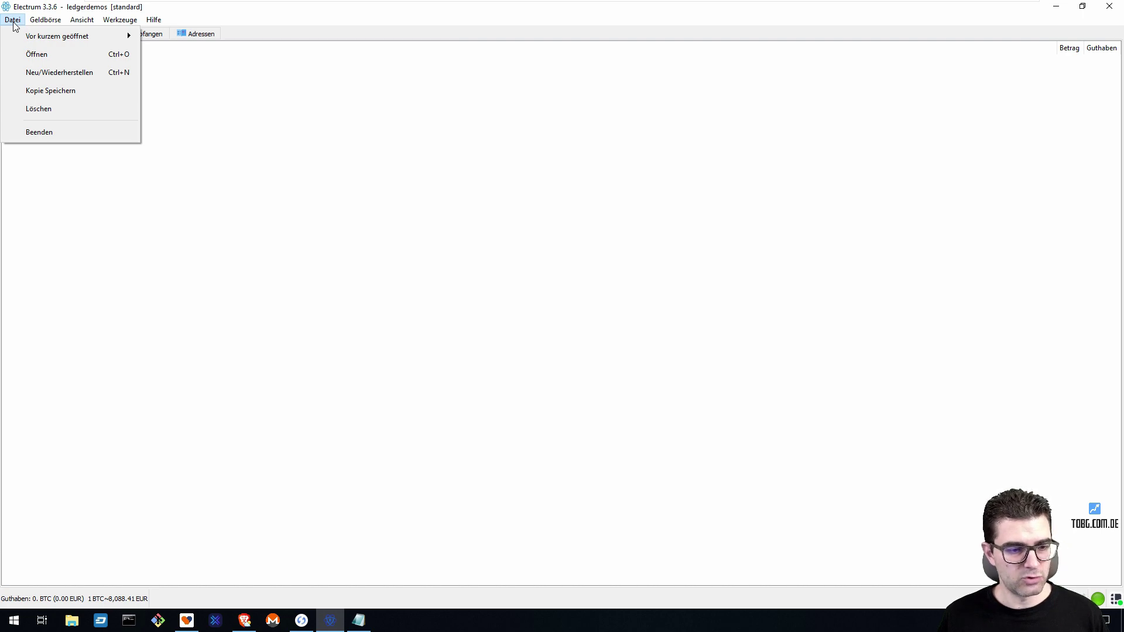
left_click(12, 20)
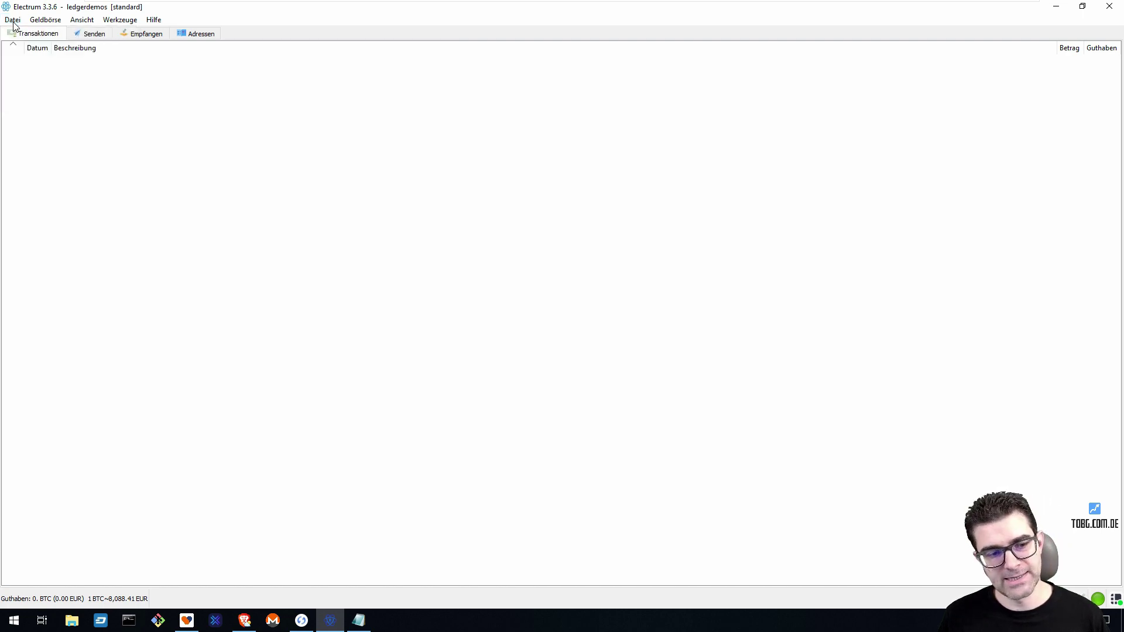
left_click(13, 20)
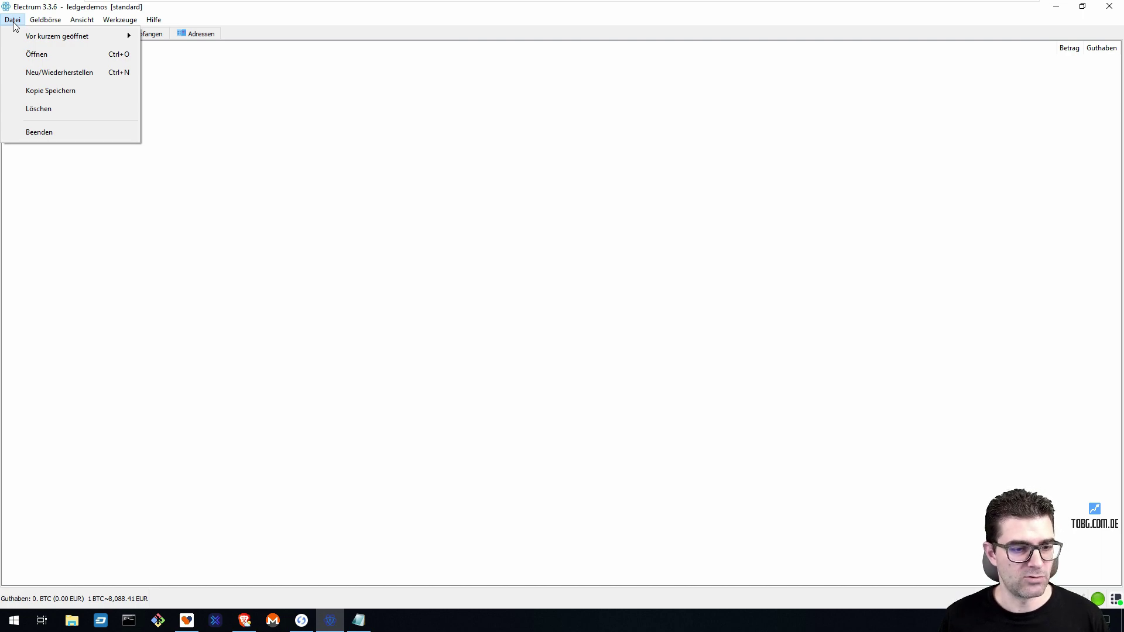
left_click(58, 72)
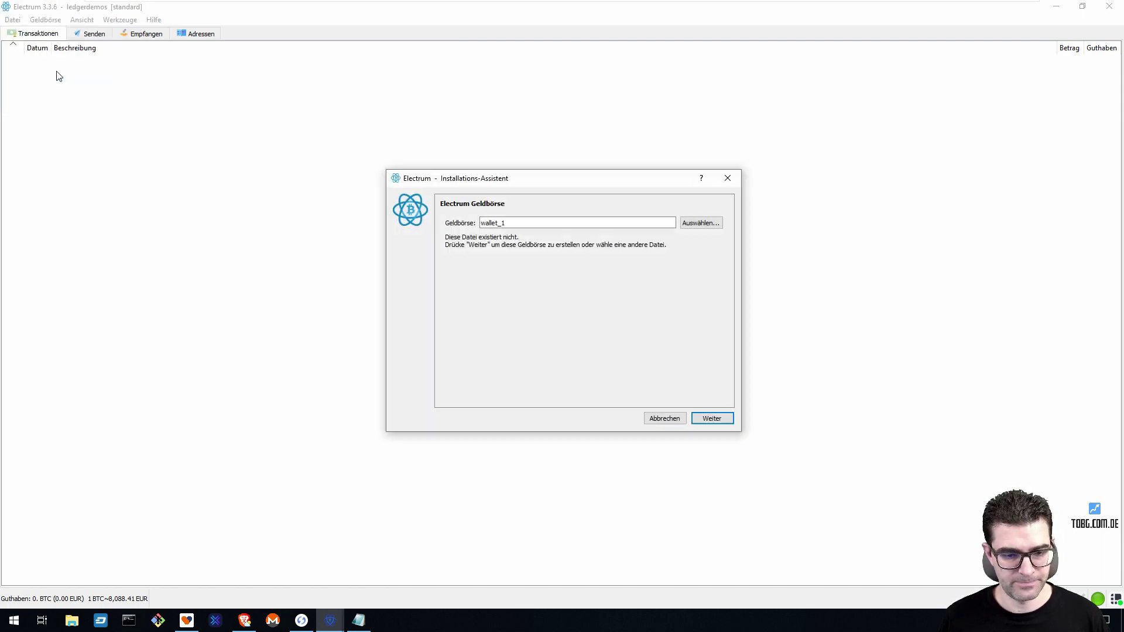
double_click(507, 226)
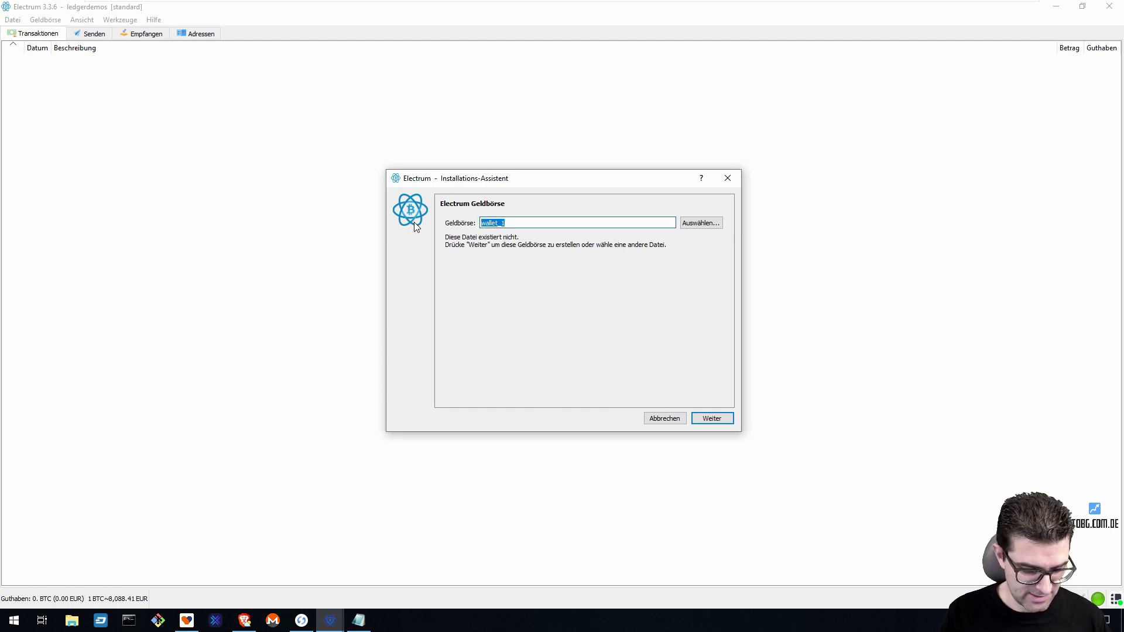
type("NanoS")
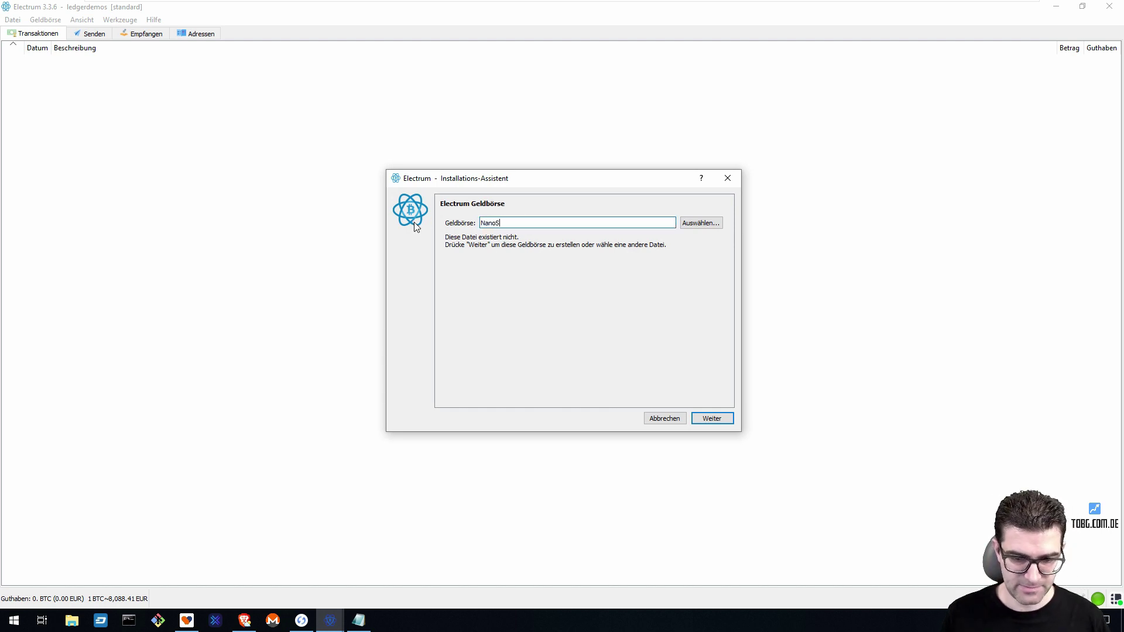
left_click(725, 423)
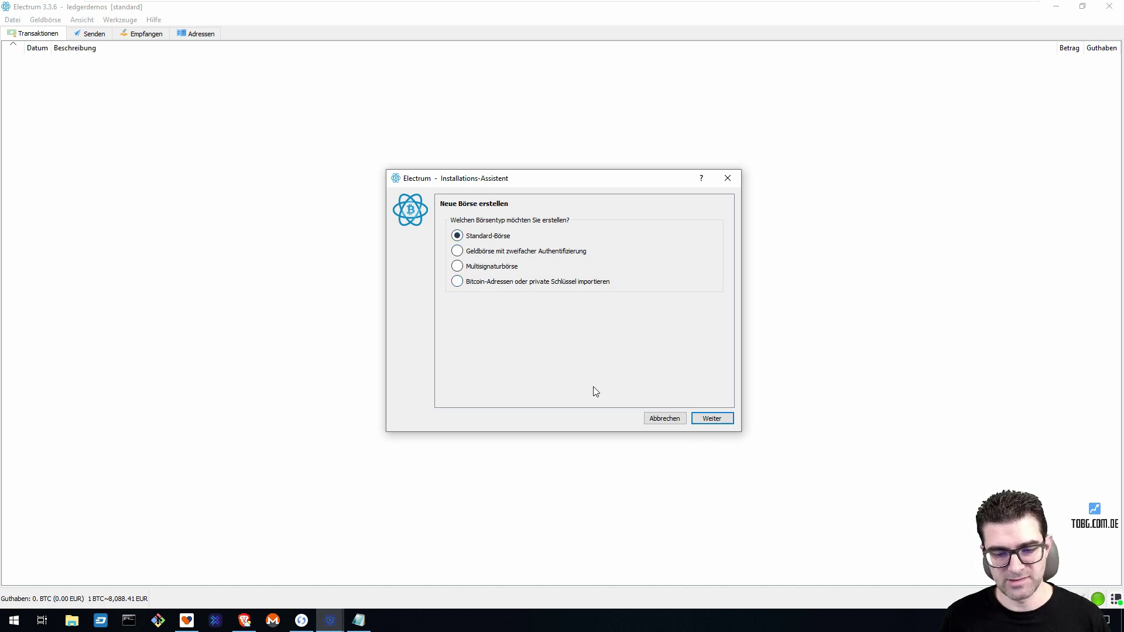
Step: Make it a standard wallet that uses a hardware device as keystore, with the detected Ledger as the device
left_click(713, 419)
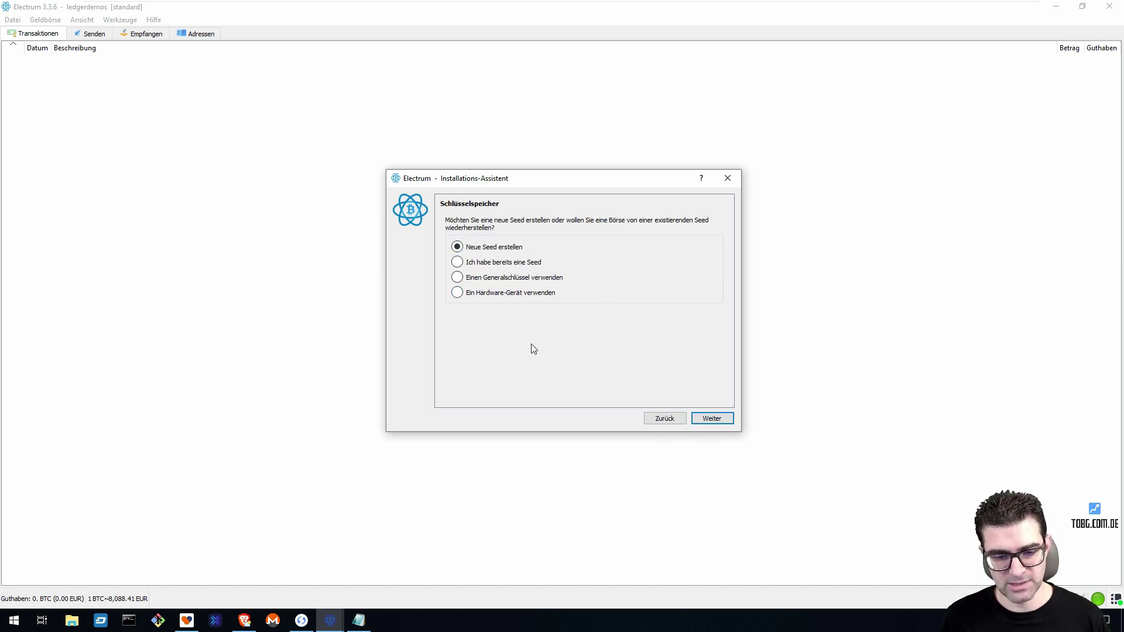
left_click(457, 293)
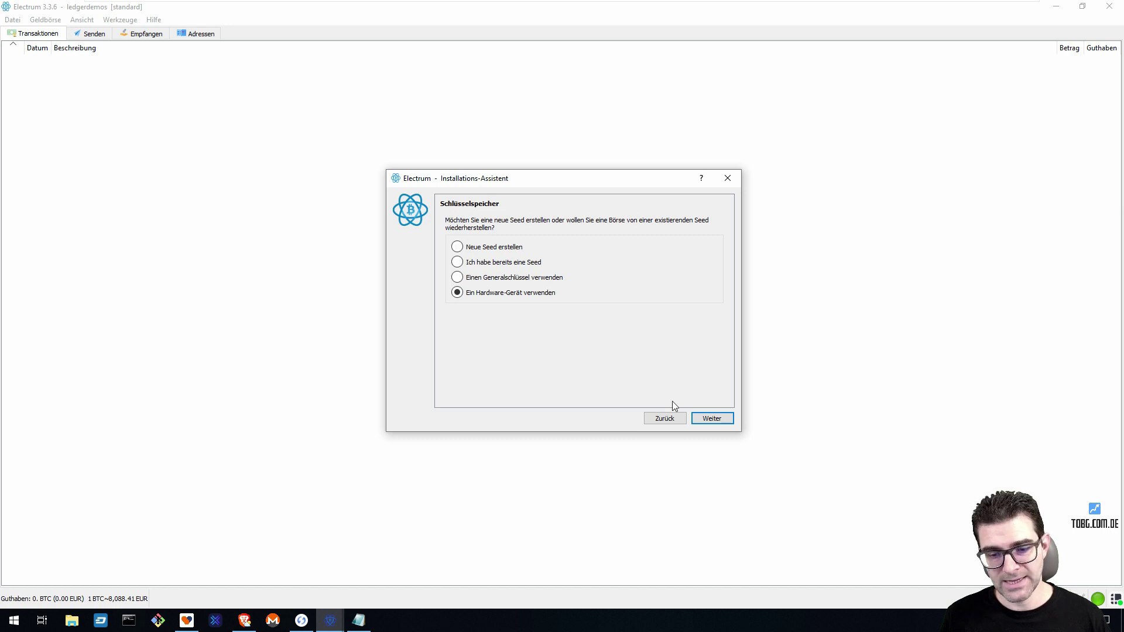
left_click(710, 418)
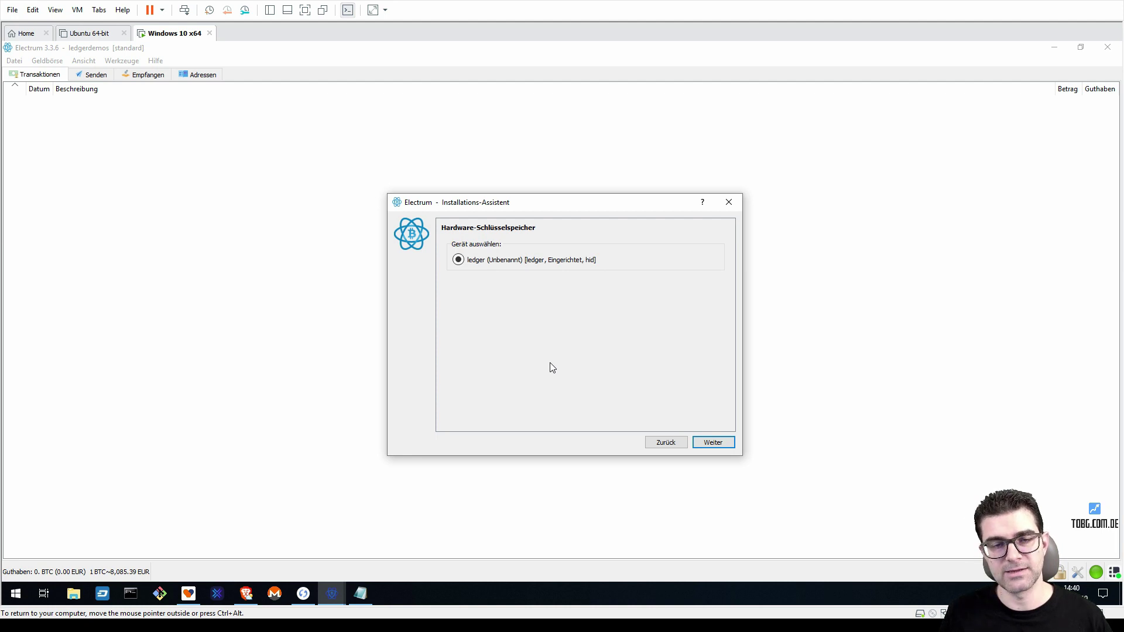
left_click(711, 445)
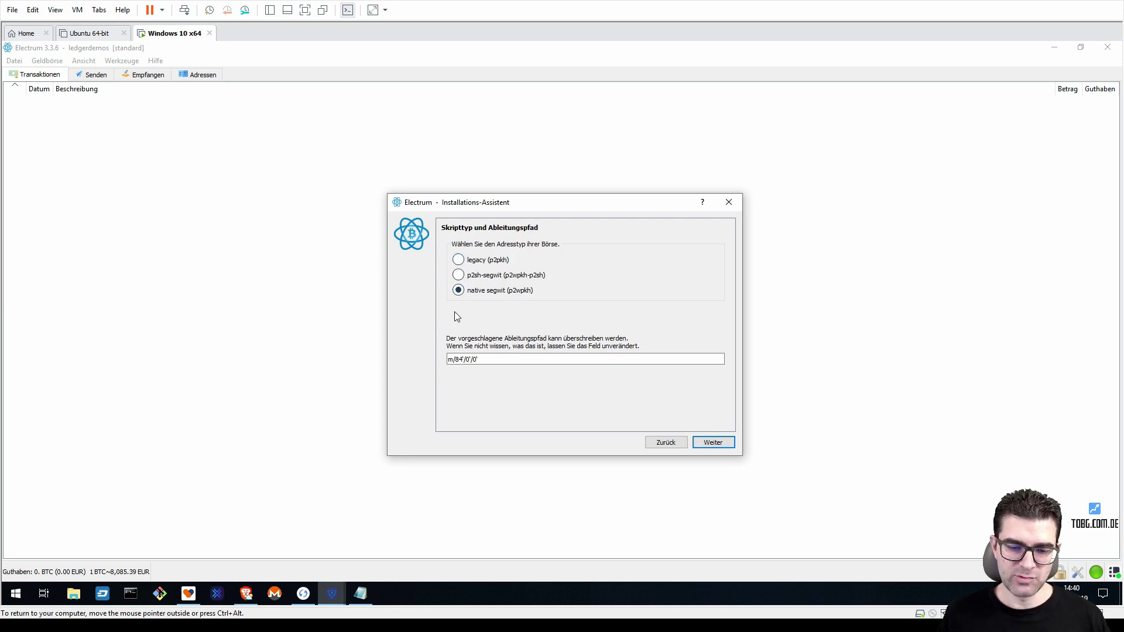
Step: Choose the p2sh-segwit (p2wpkh-p2sh) address type with the derivation path m/49'/0'/0'
left_click(460, 263)
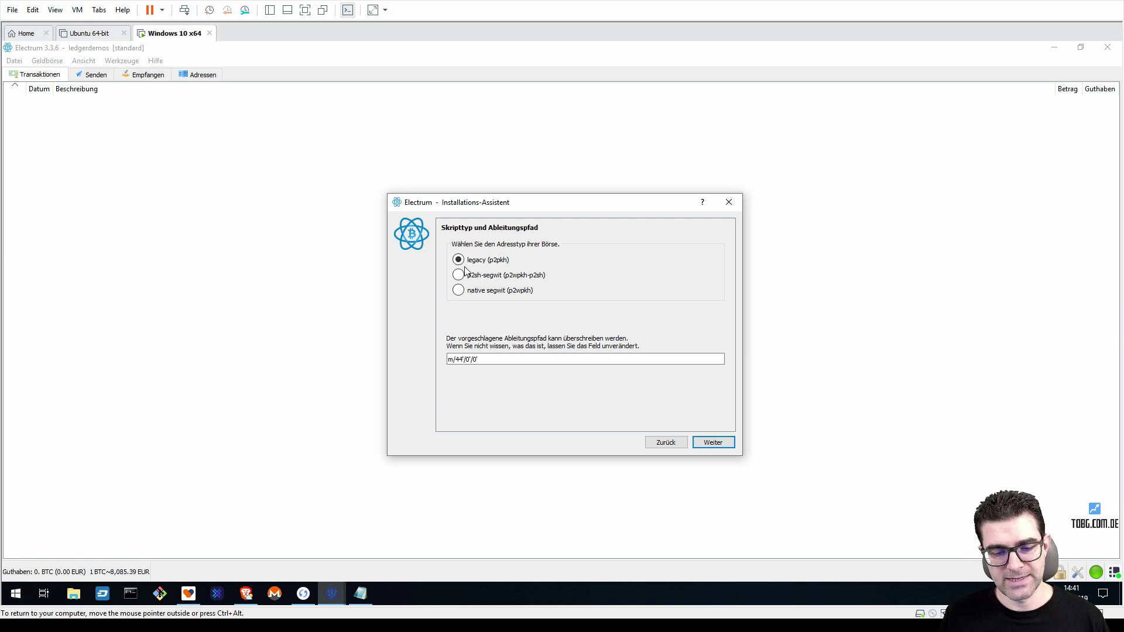
left_click(457, 275)
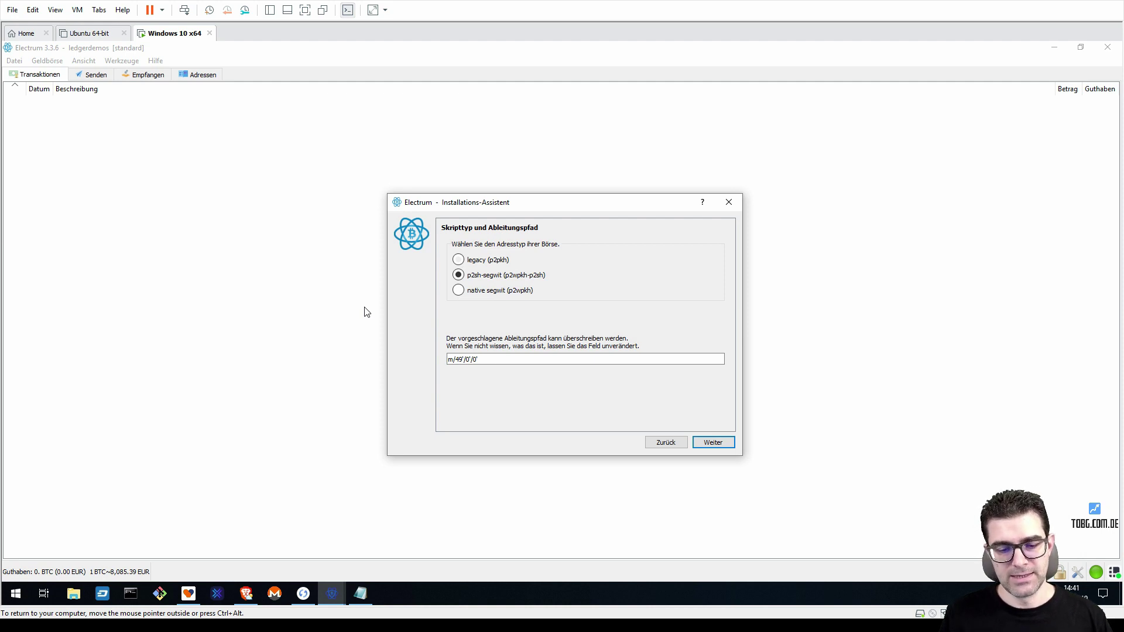
left_click(478, 282)
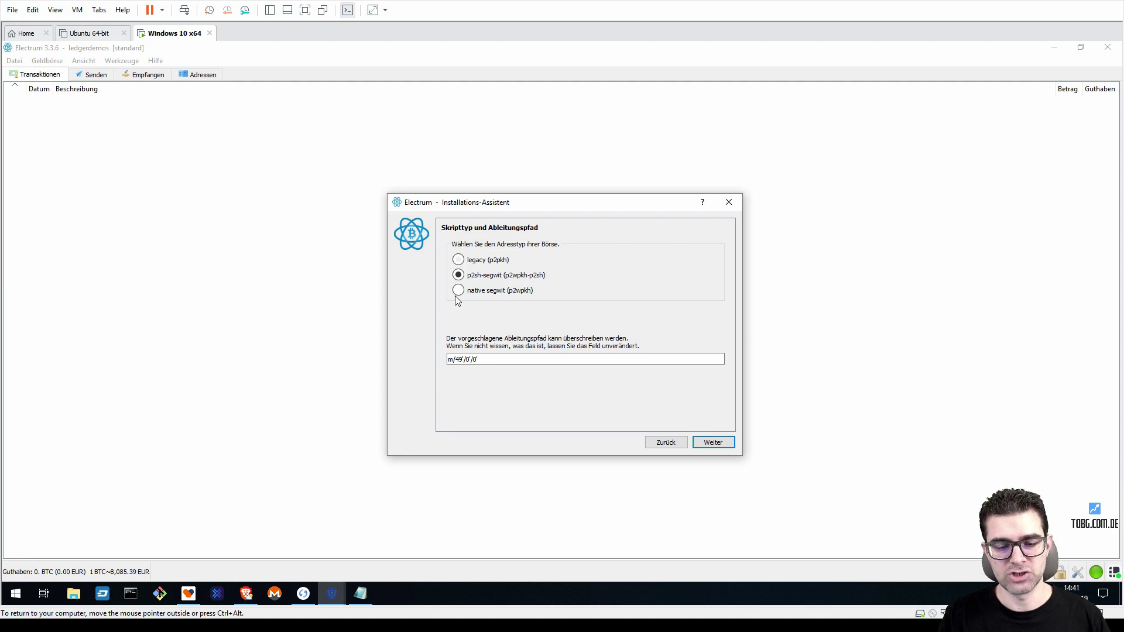
left_click(503, 359)
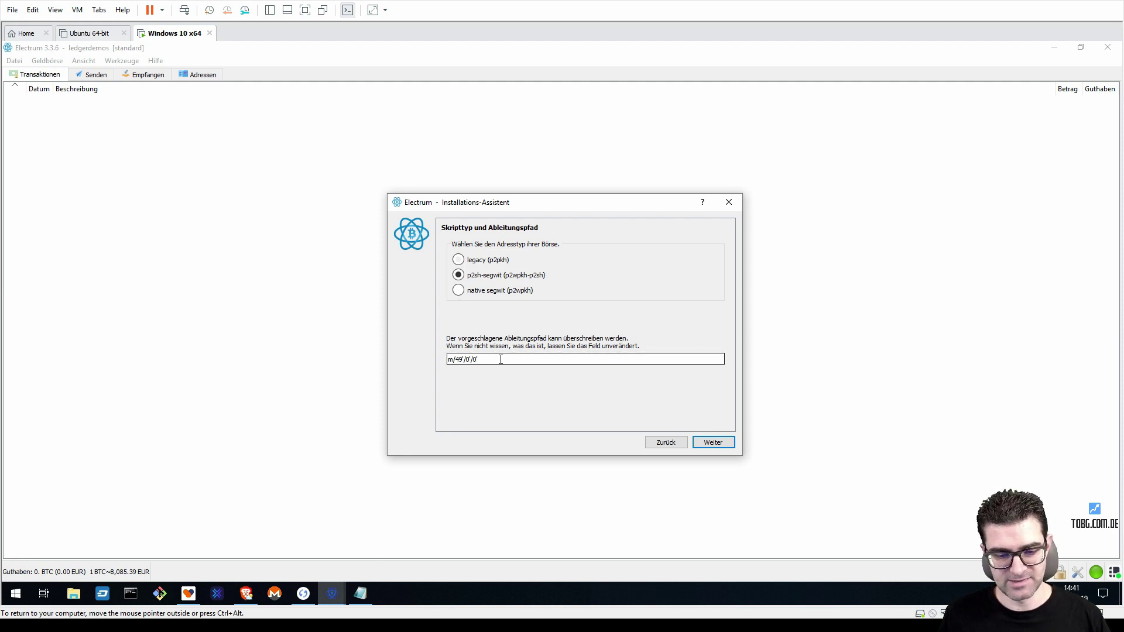
left_click_drag(502, 359, 446, 359)
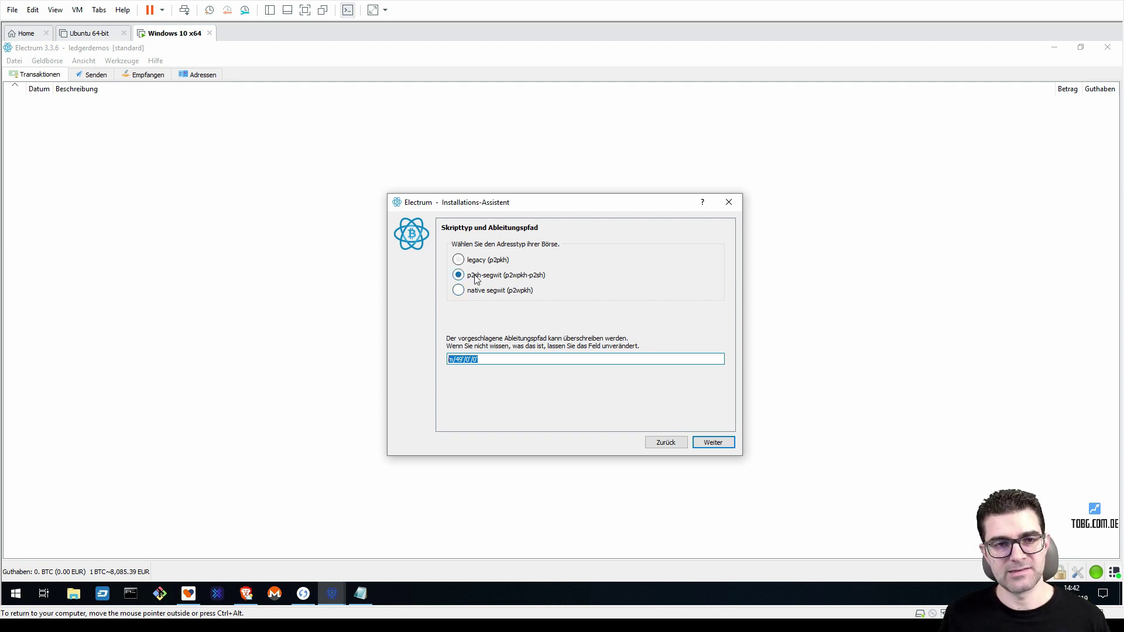
left_click(487, 359)
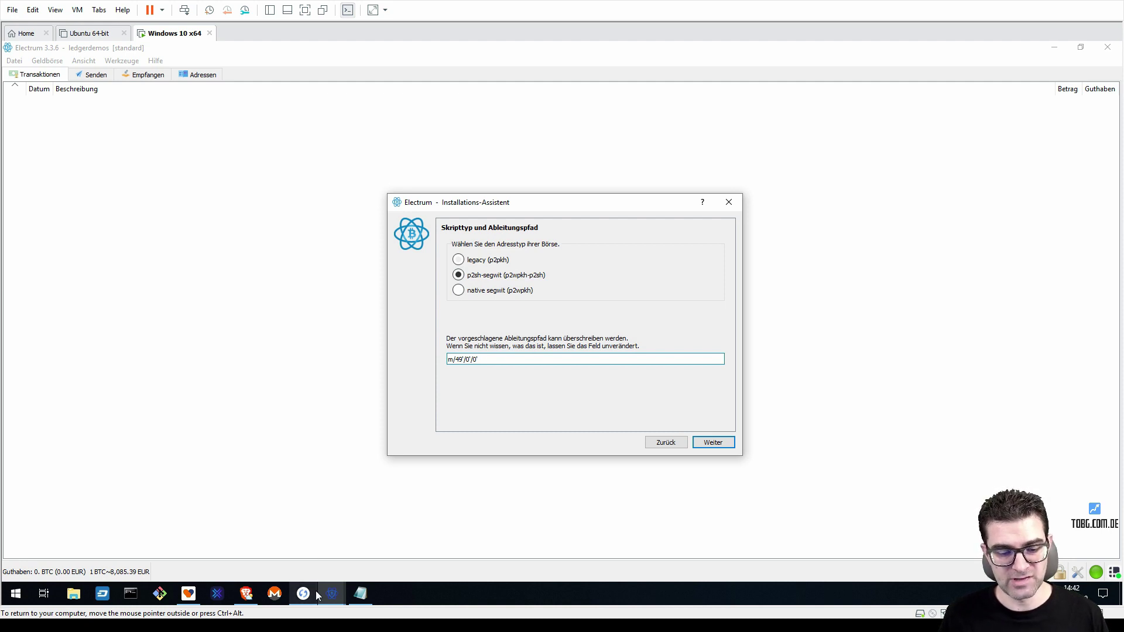
Step: Switch to Ledger Live and check the derivation path in the advanced logs of the BTC NanoDemo account
mouse_move(300, 597)
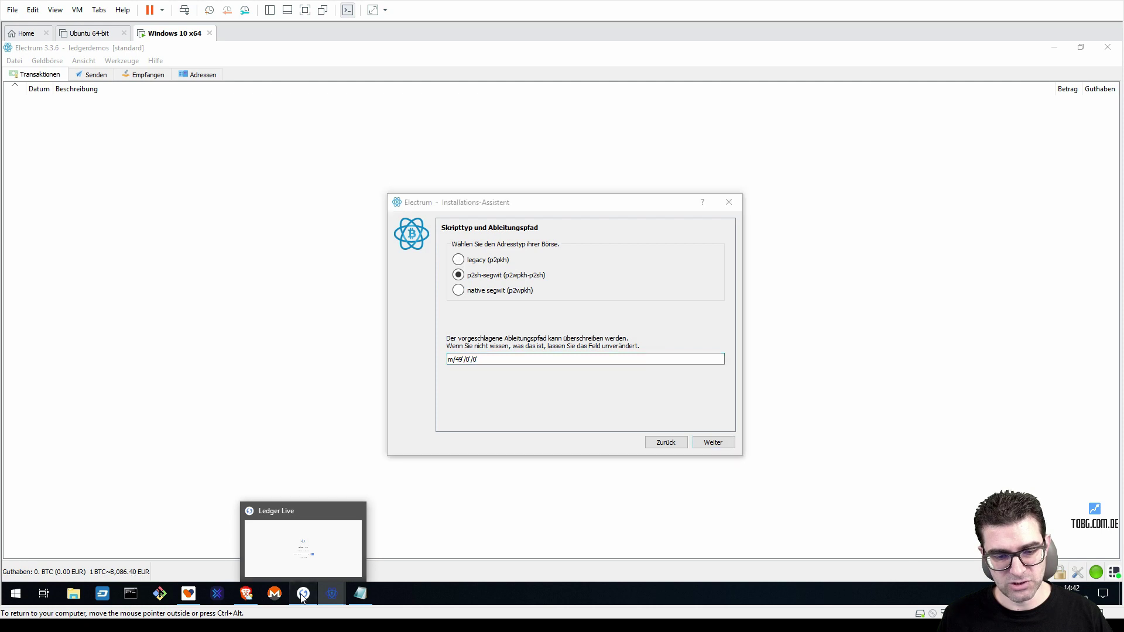
left_click(302, 594)
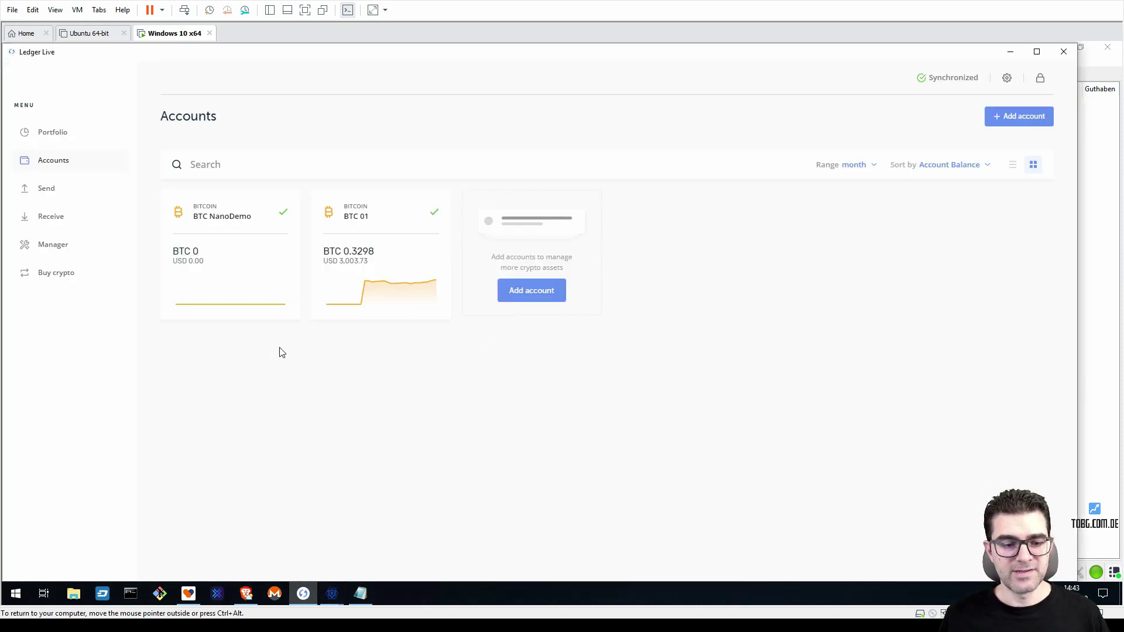
key("ctrl+alt")
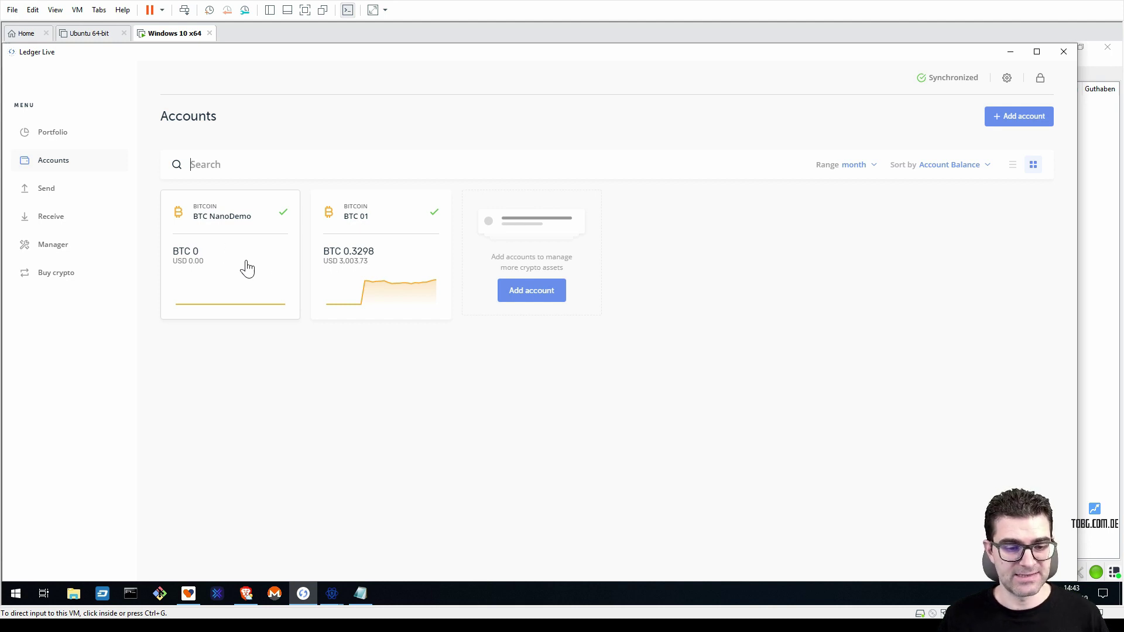
left_click(233, 249)
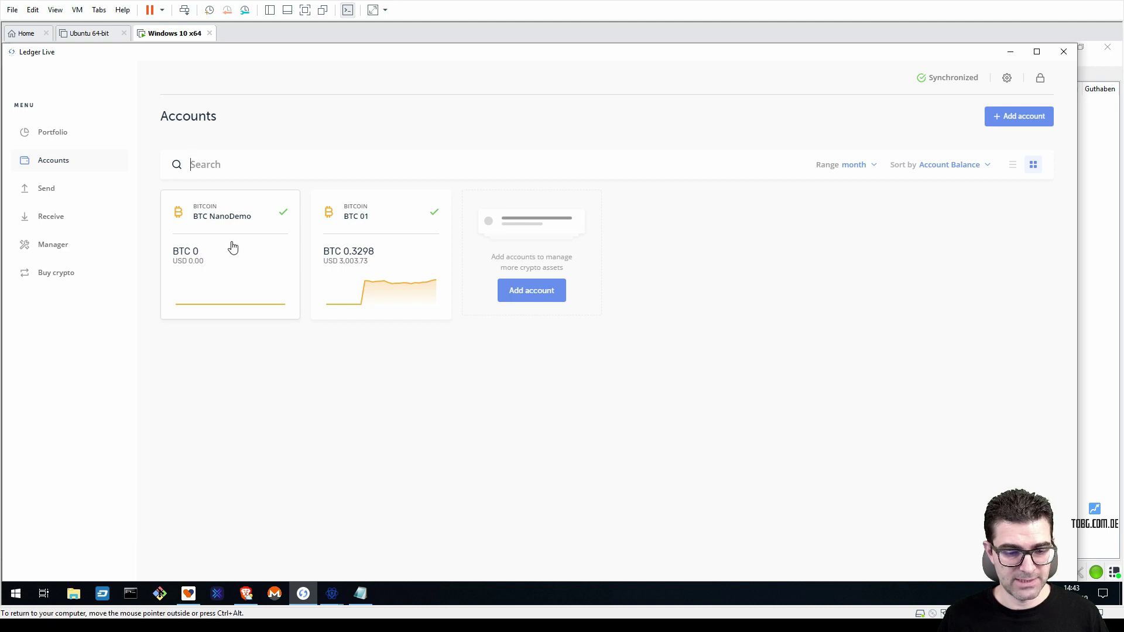
left_click(244, 225)
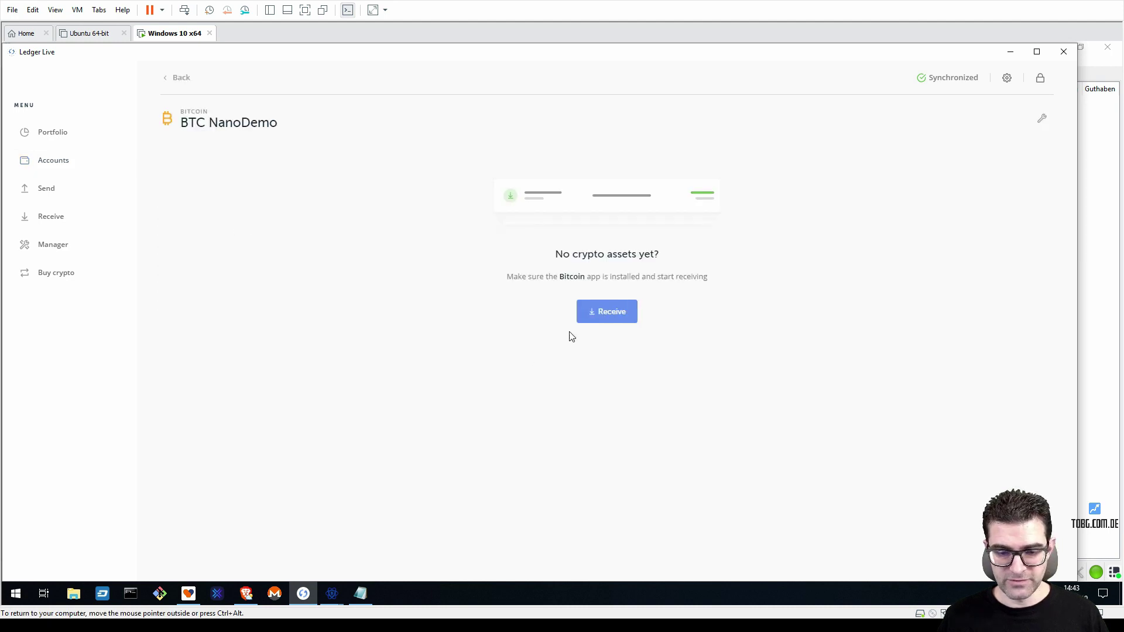
left_click(1042, 120)
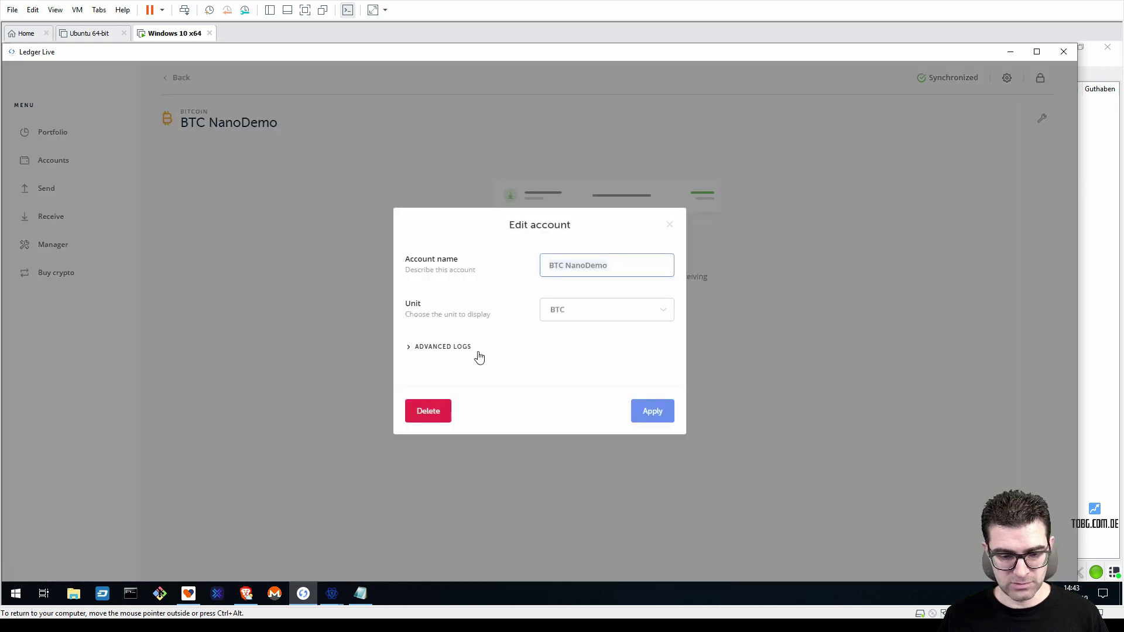
left_click(440, 351)
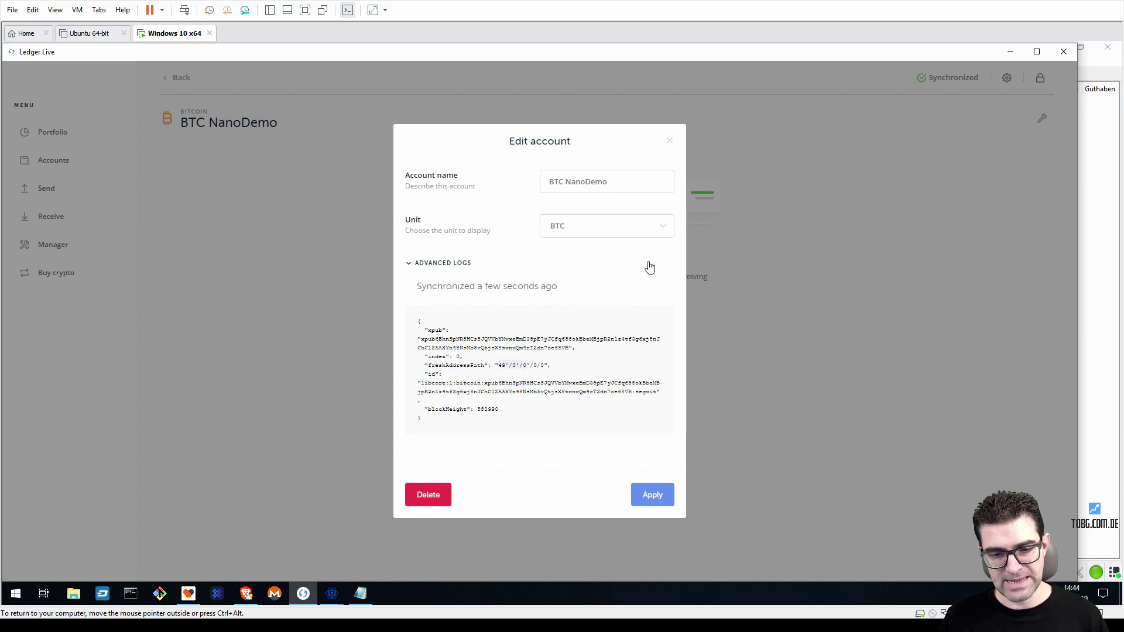
left_click(668, 143)
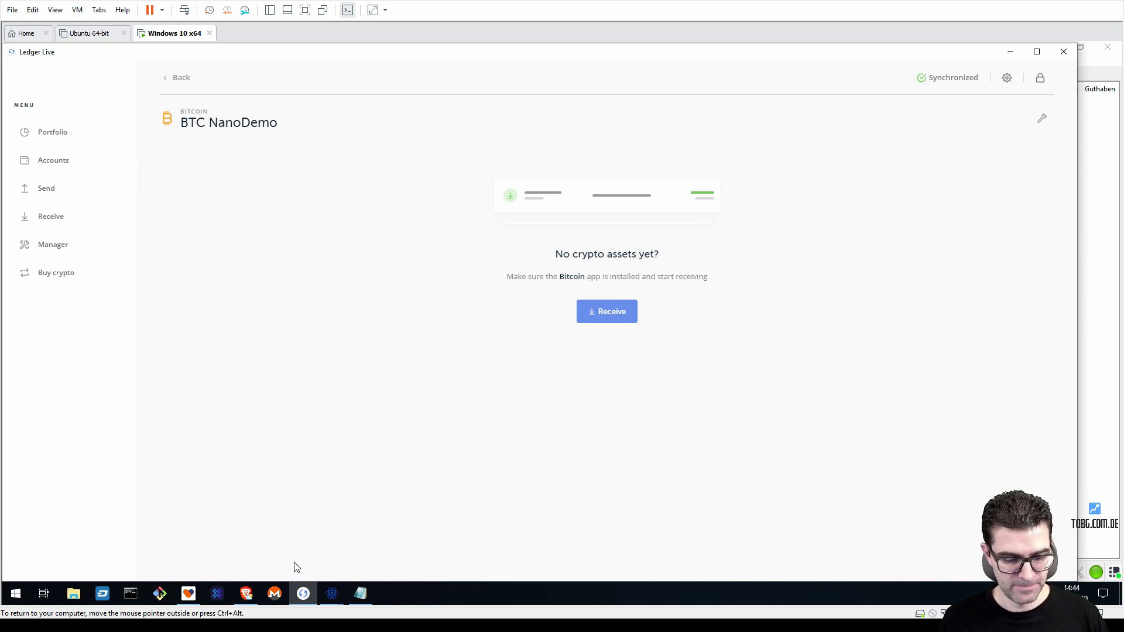
Step: Return to the Electrum installation wizard and accept the p2sh-segwit script type and its derivation path
mouse_move(339, 606)
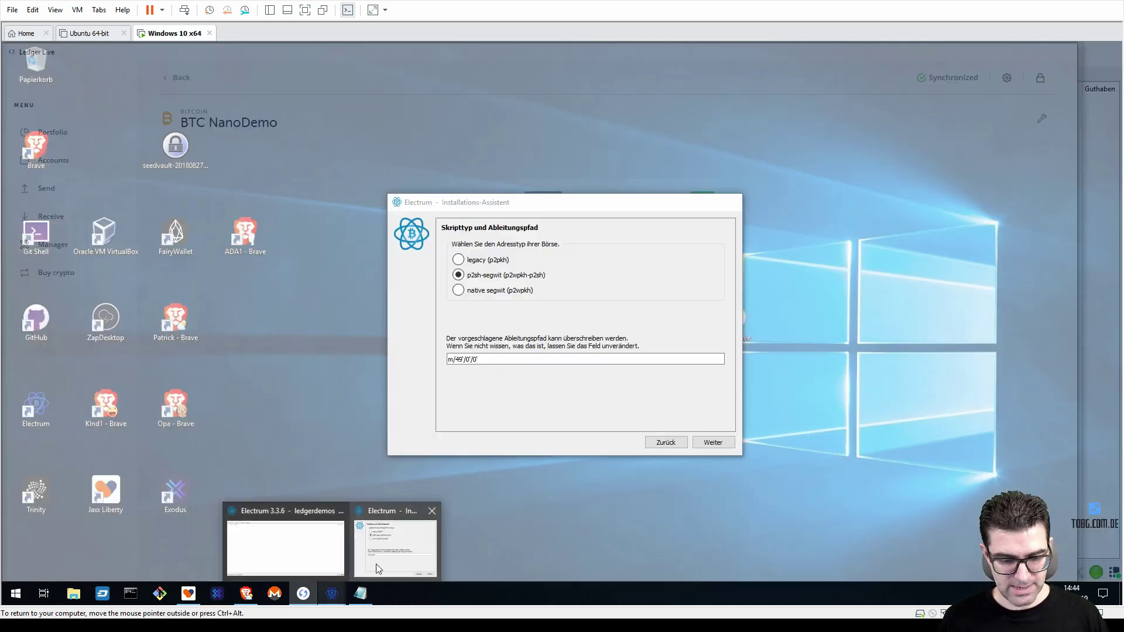
left_click(410, 541)
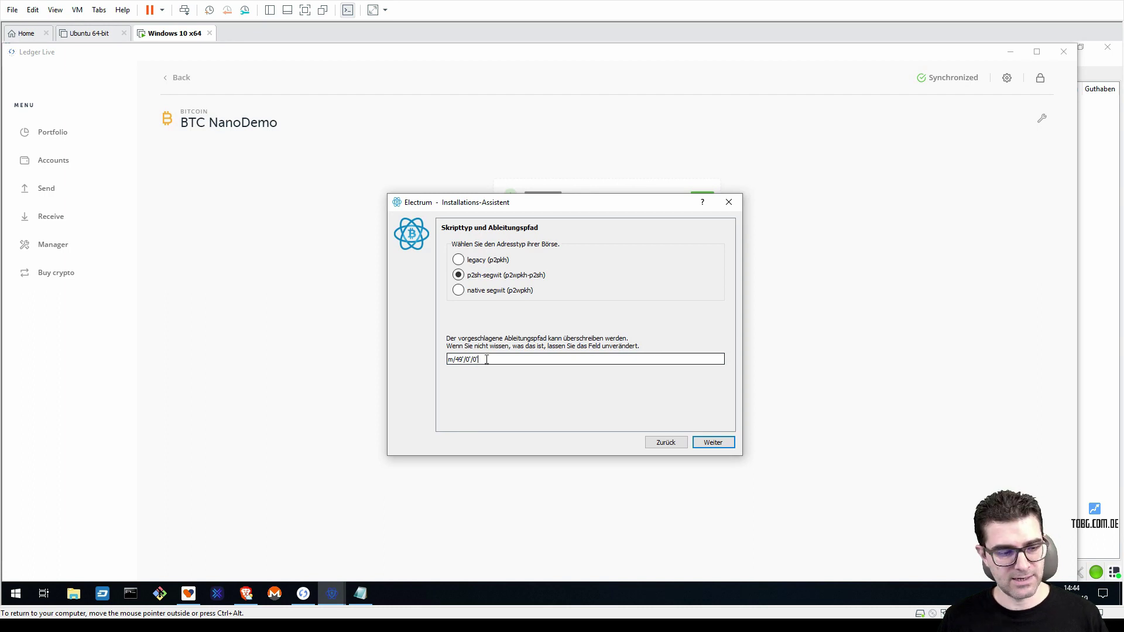
left_click(721, 444)
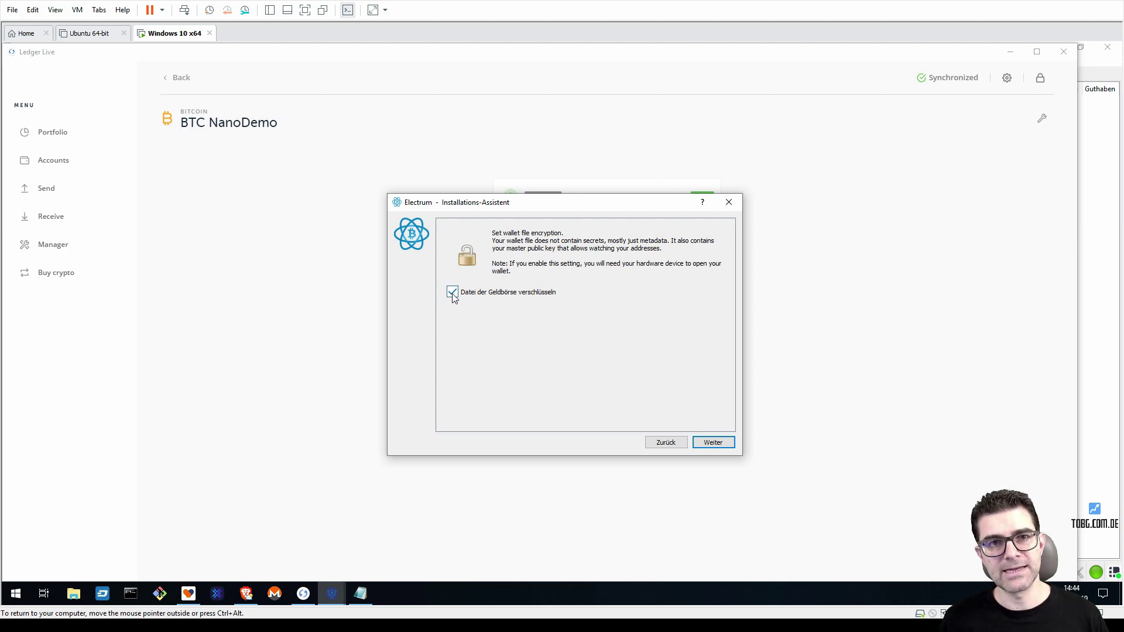
Step: Turn off wallet file encryption, finish creating the wallet and maximize its window
left_click(453, 297)
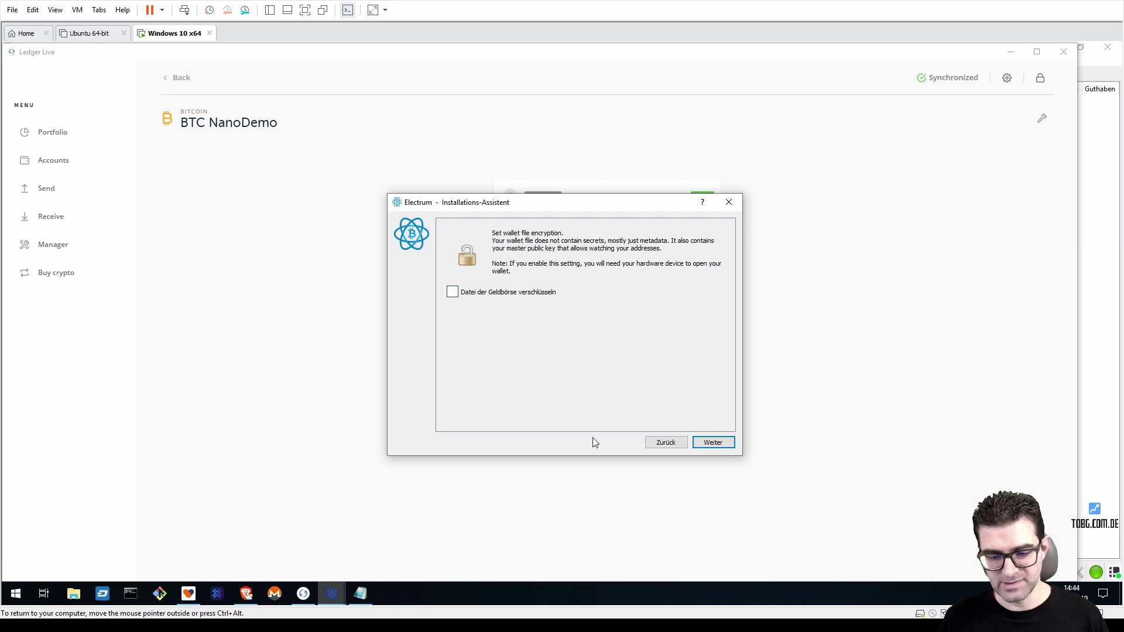
left_click(706, 446)
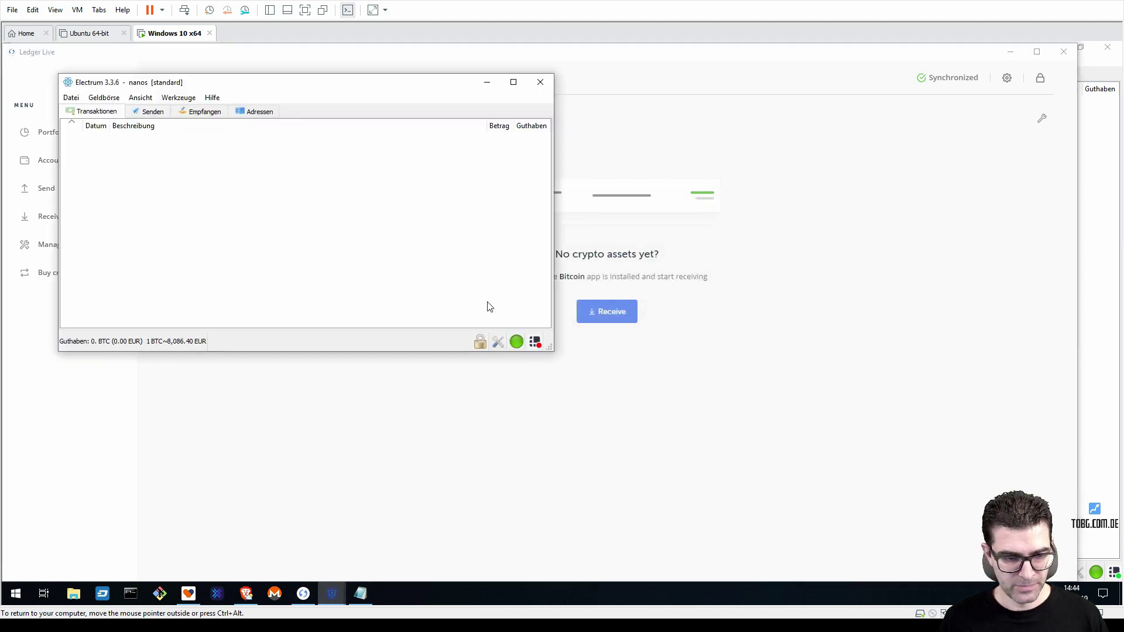
left_click(513, 83)
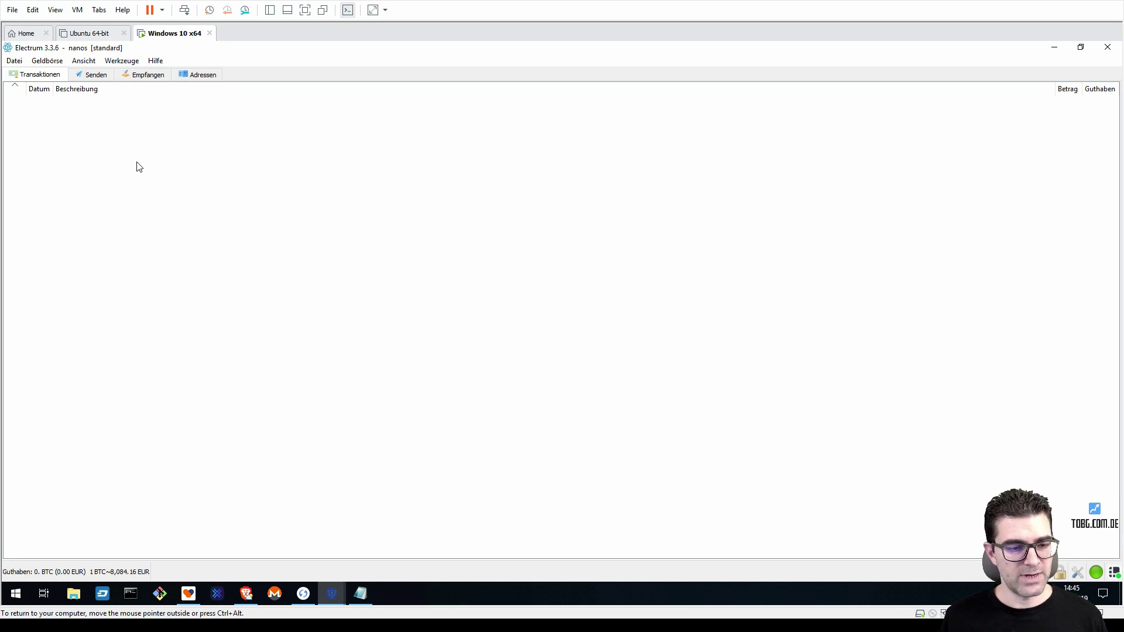
Step: Open the wallet's address list, hide it from the wallet window and return to the transactions
left_click(202, 76)
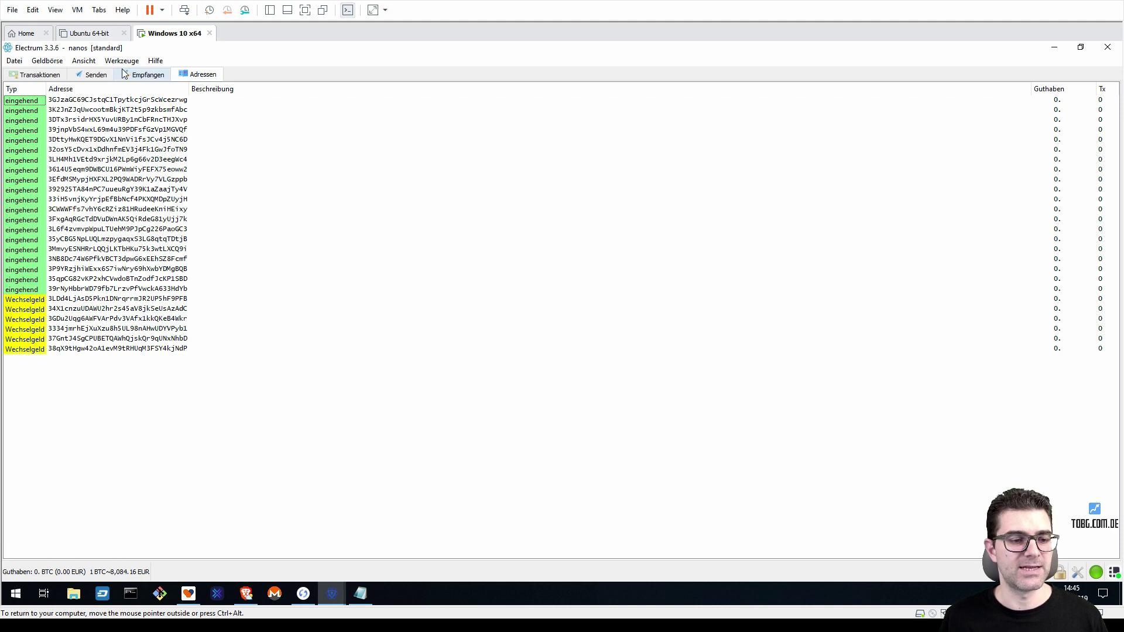
left_click(83, 61)
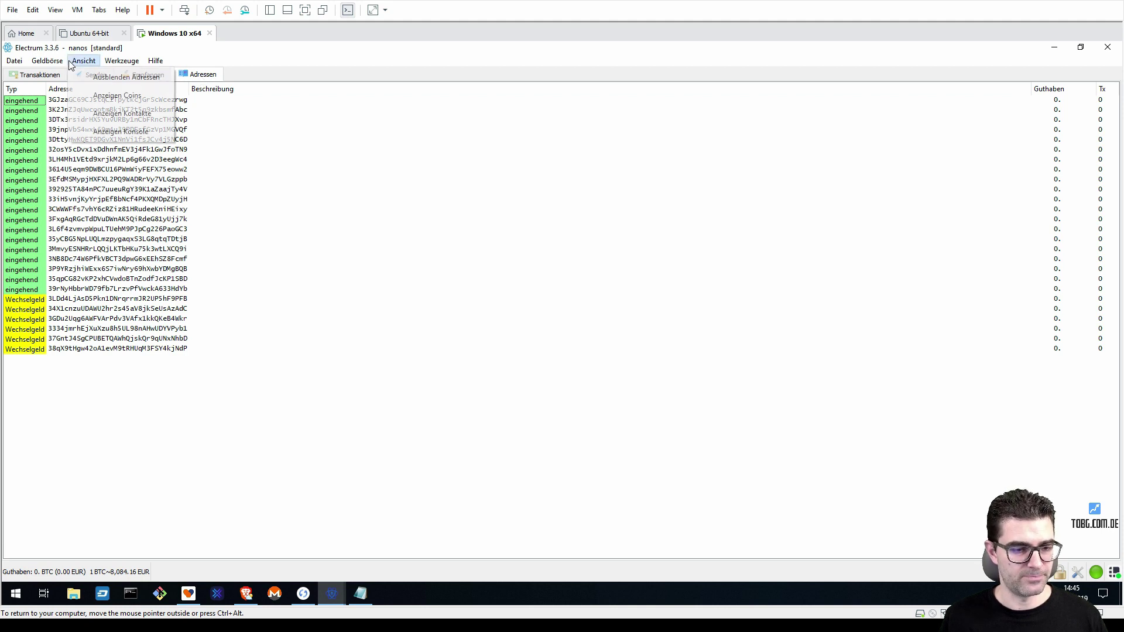
left_click(94, 79)
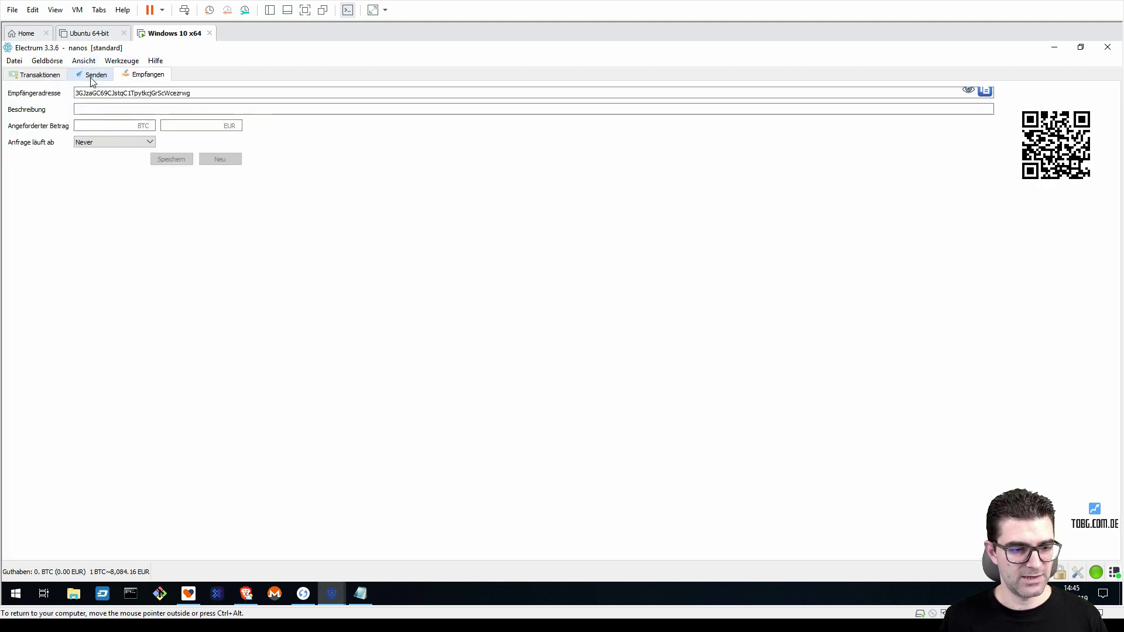
left_click(48, 80)
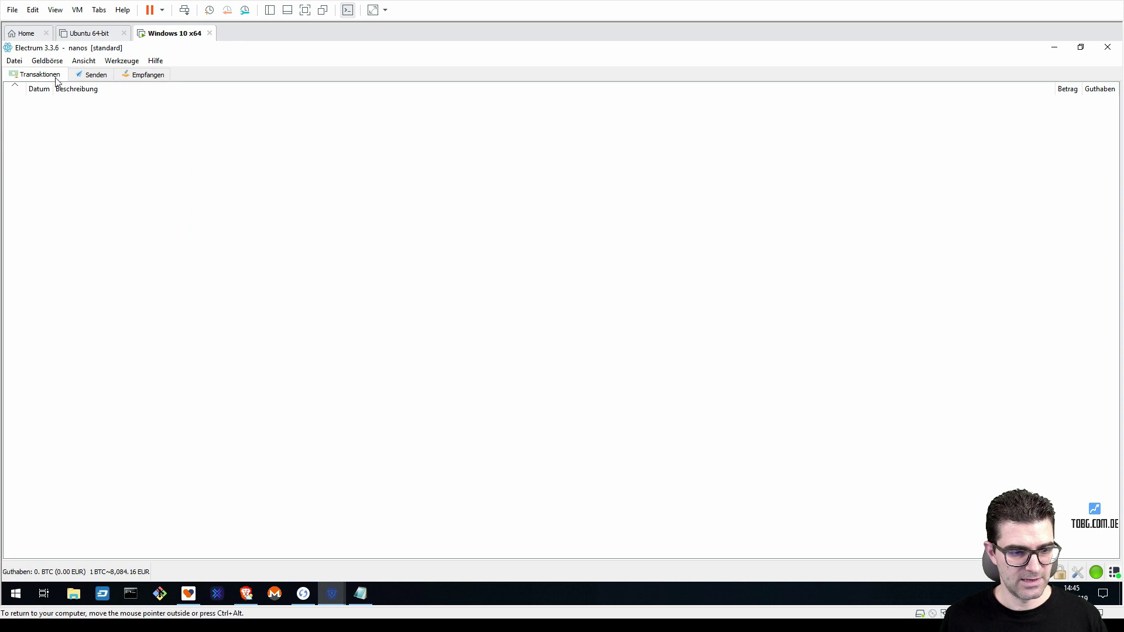
Step: Turn the display of addresses back on and open the wallet's address list
left_click(83, 61)
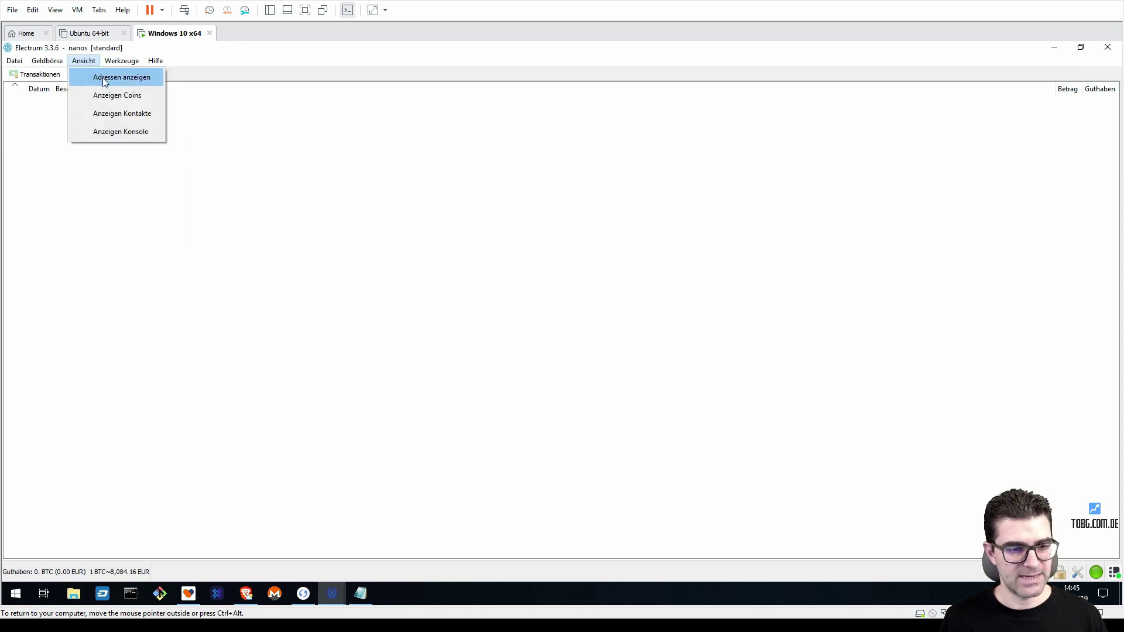
left_click(145, 81)
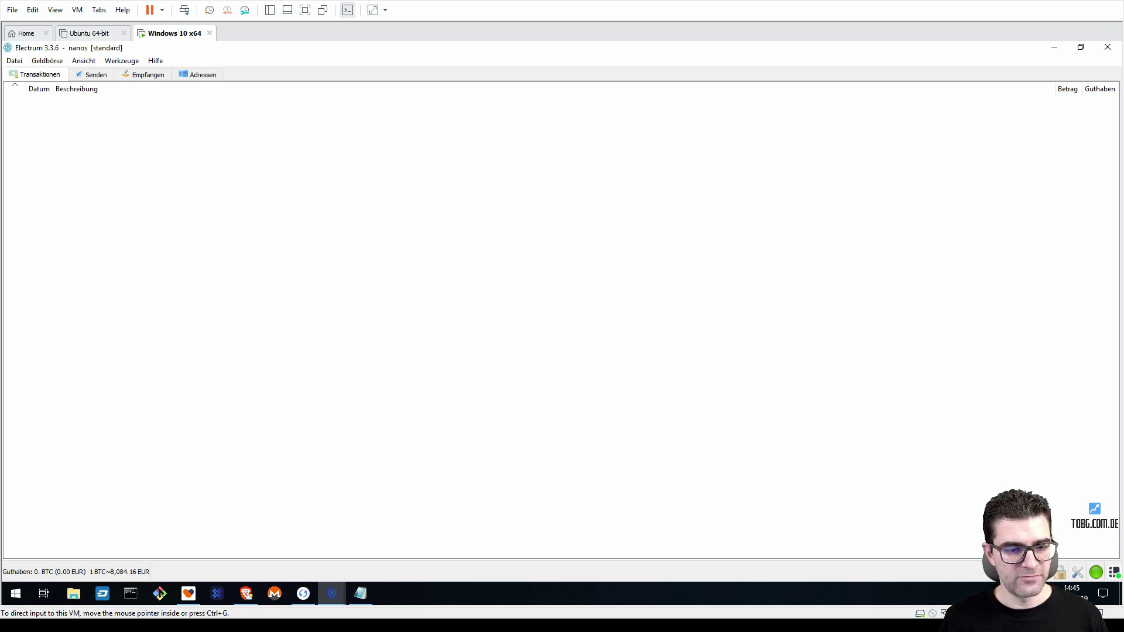
left_click(195, 75)
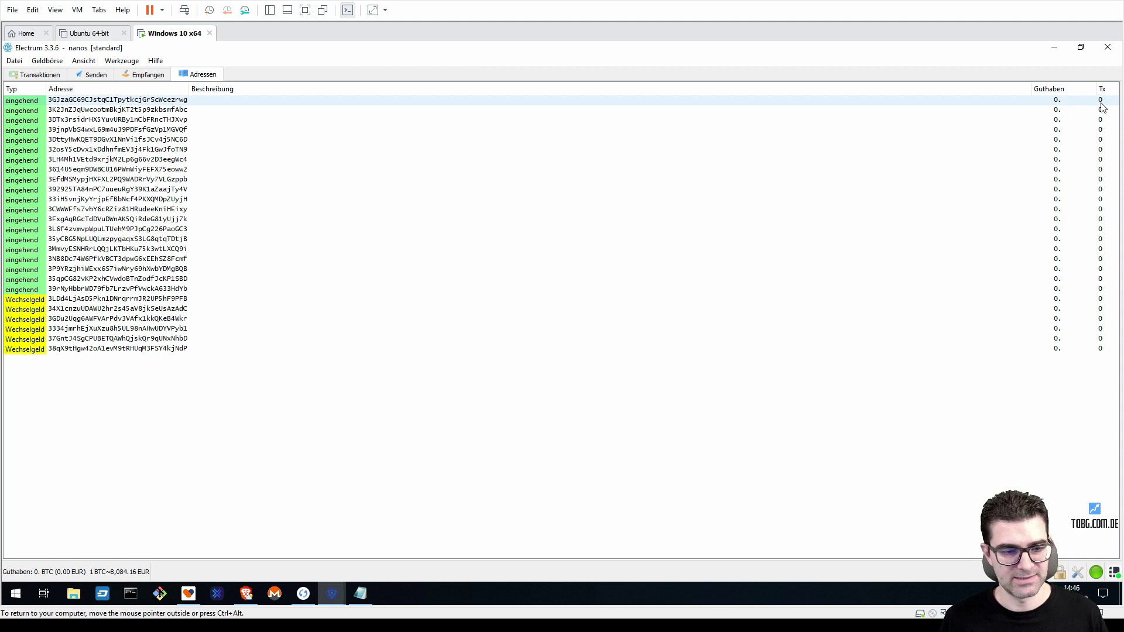
right_click(111, 102)
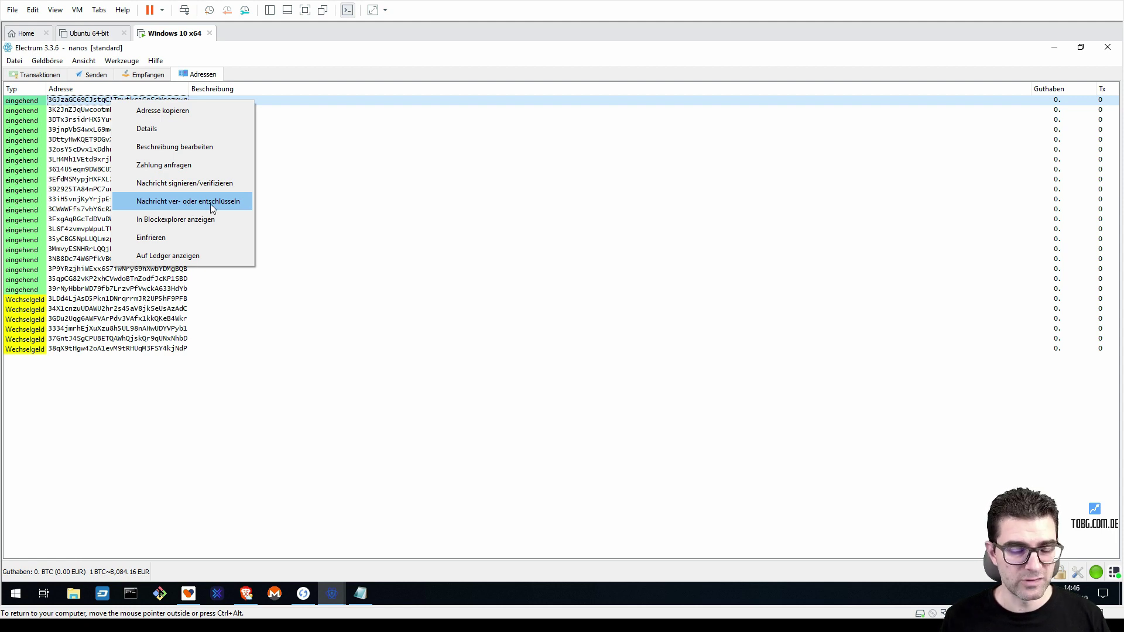
left_click(122, 61)
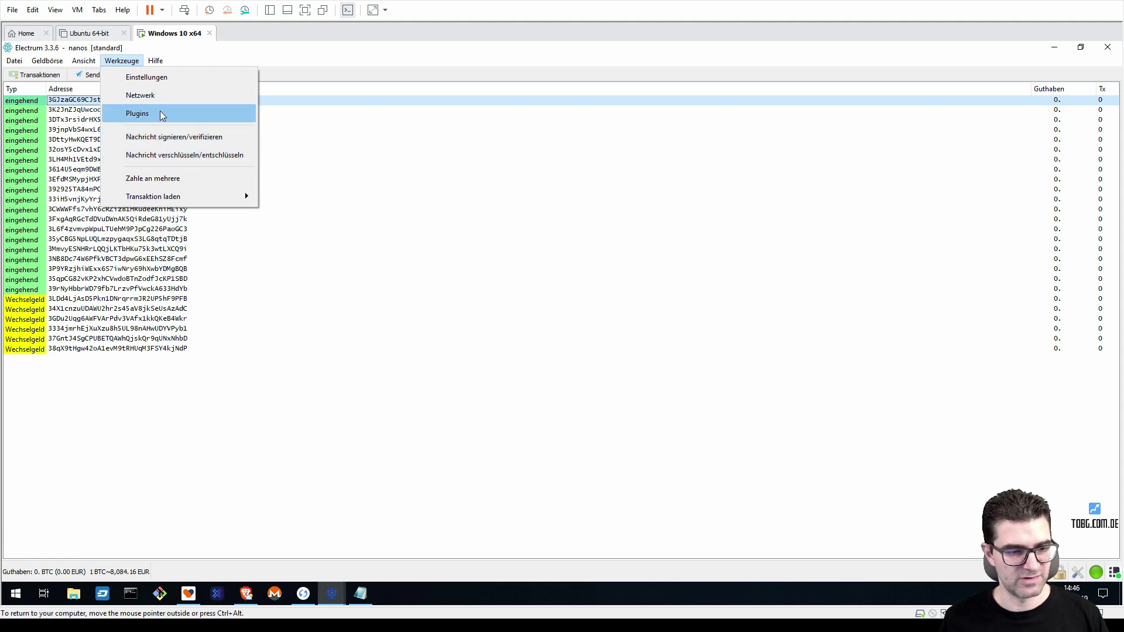
left_click(398, 191)
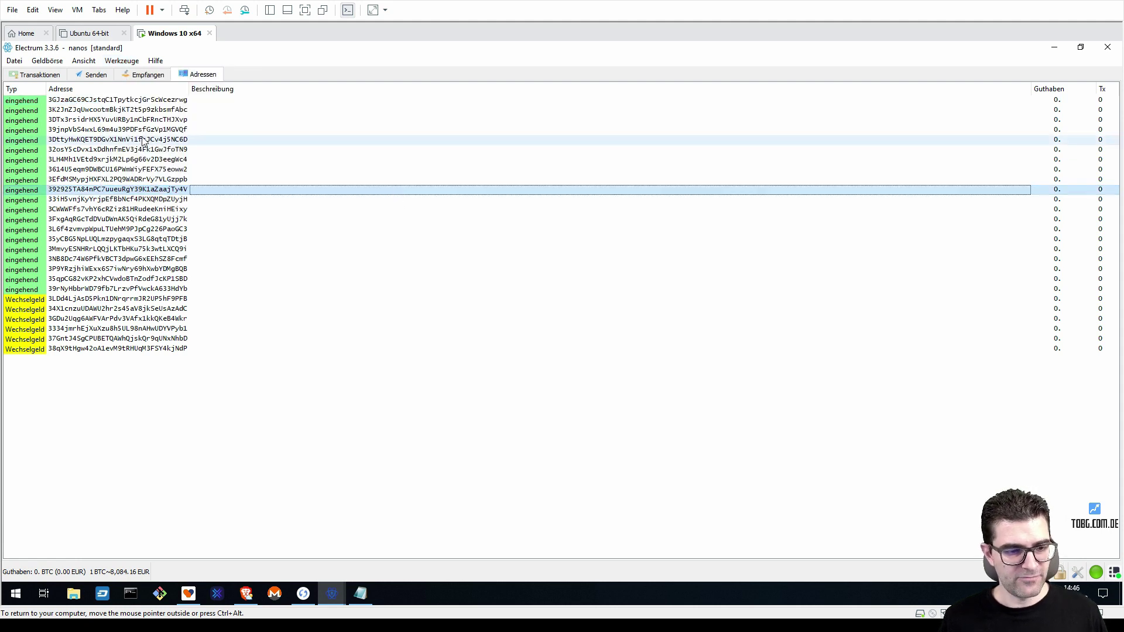
left_click(130, 100)
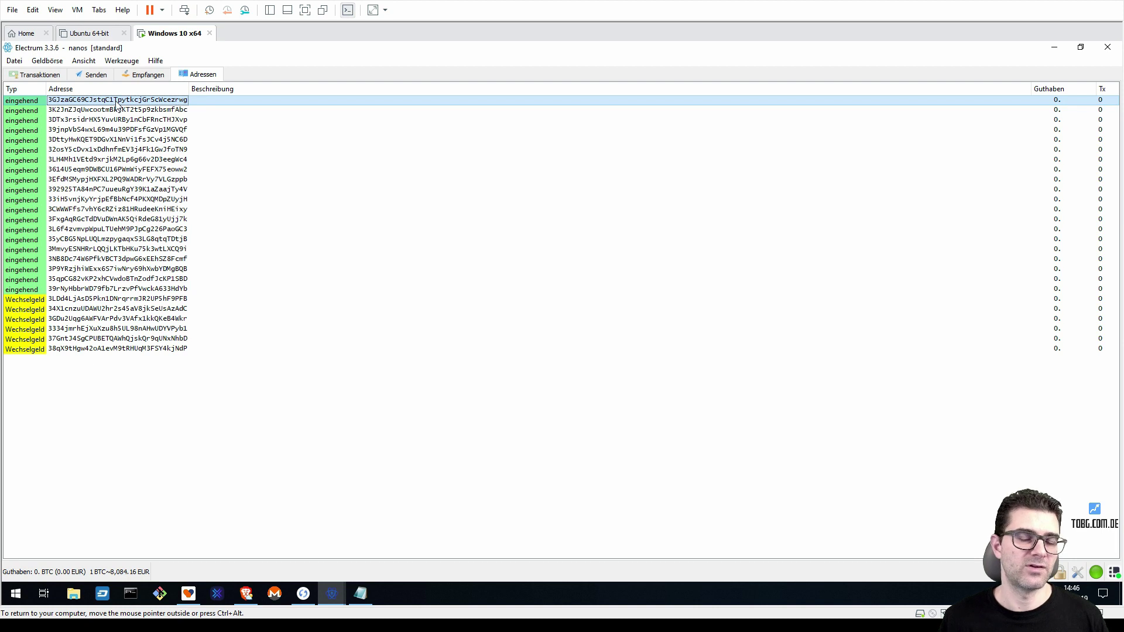
key("Right")
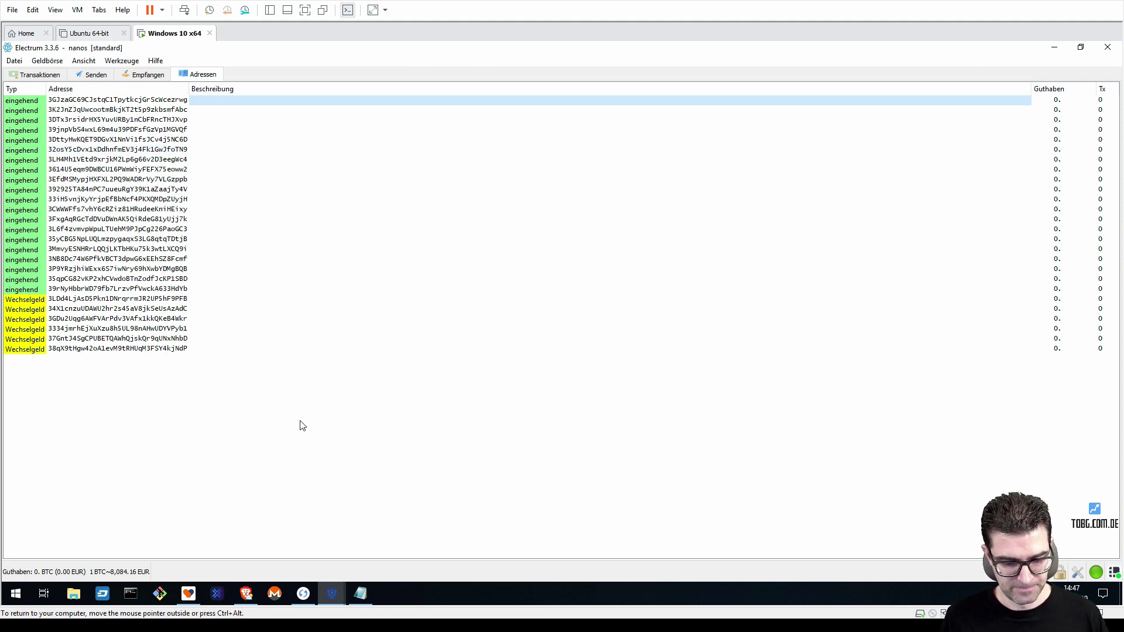
Step: Switch to the Windows Editor and delete the old signature and address so the untitled note is empty
left_click(361, 595)
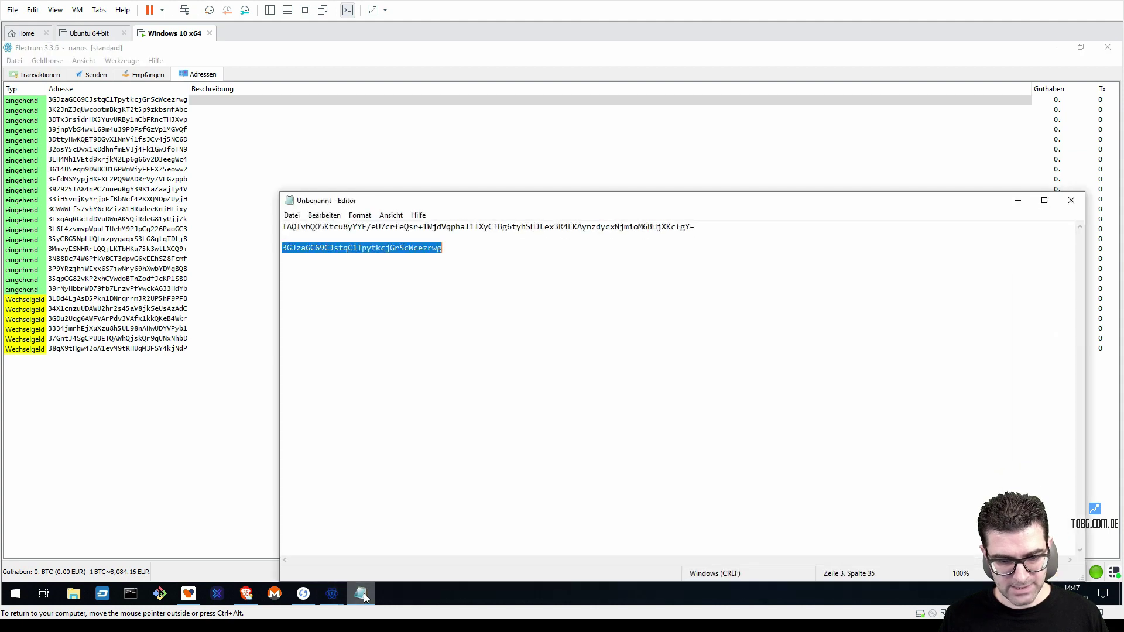
left_click(472, 247)
left_click_drag(472, 247, 282, 248)
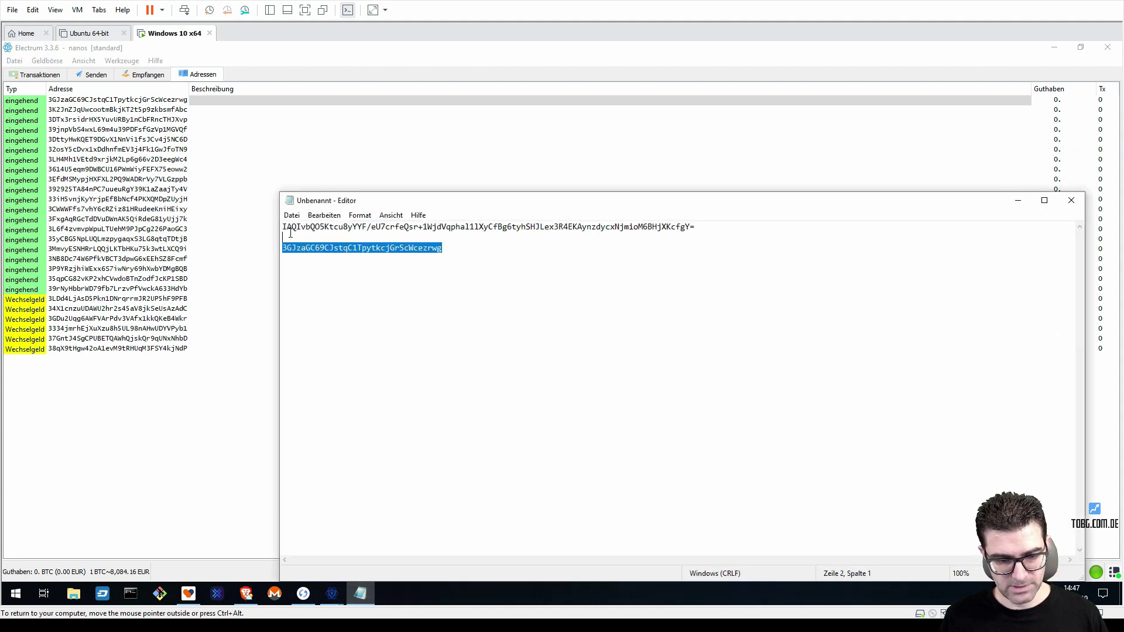
left_click_drag(697, 227, 276, 228)
key("Delete")
key("Delete")
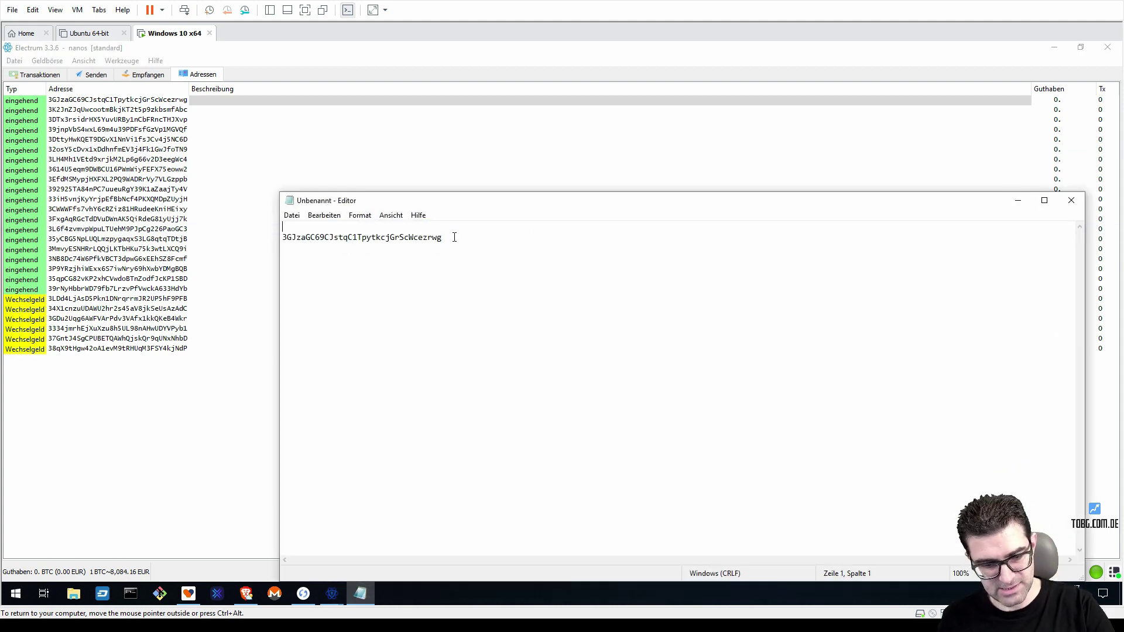
left_click_drag(454, 238, 282, 228)
key("Delete")
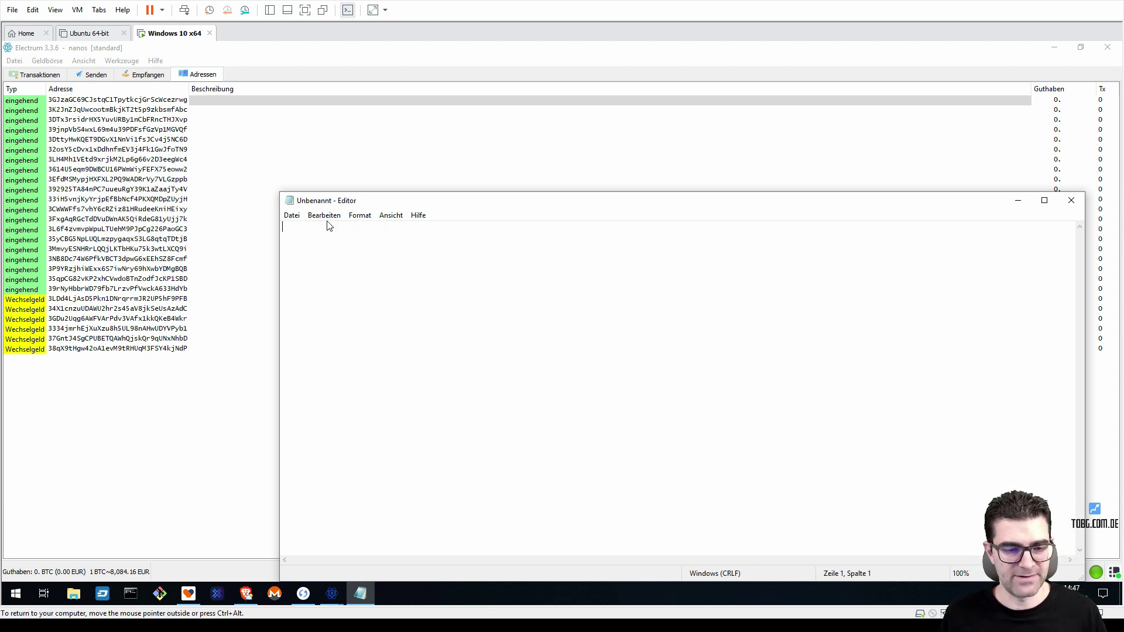
Step: Open the details of the first receiving address, examine its address and public key, and close the details
left_click(128, 103)
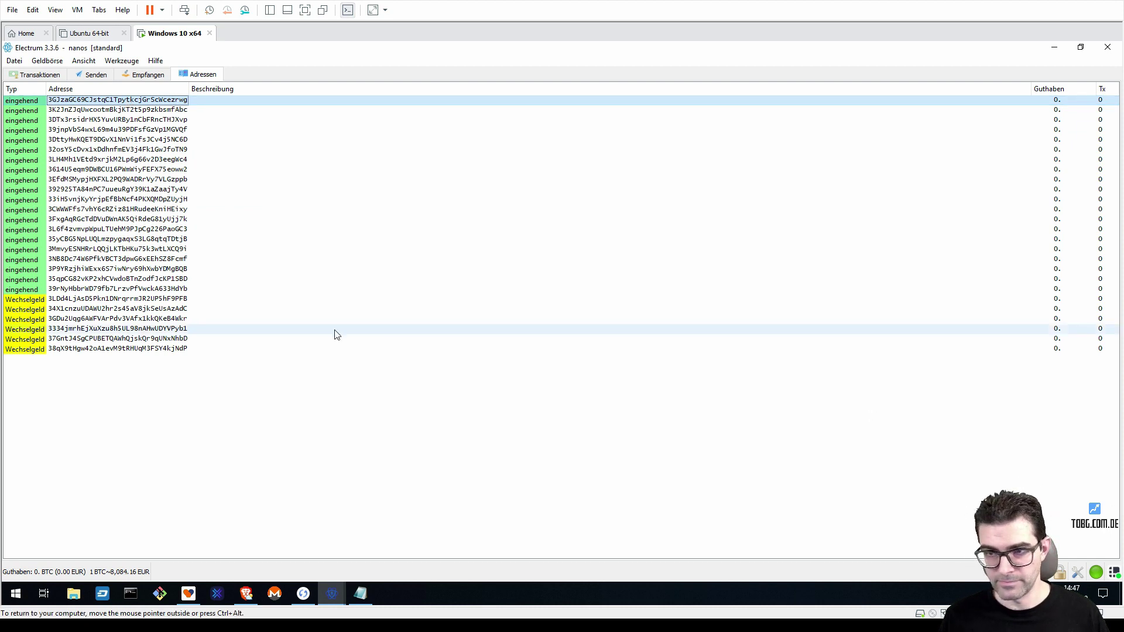
right_click(146, 102)
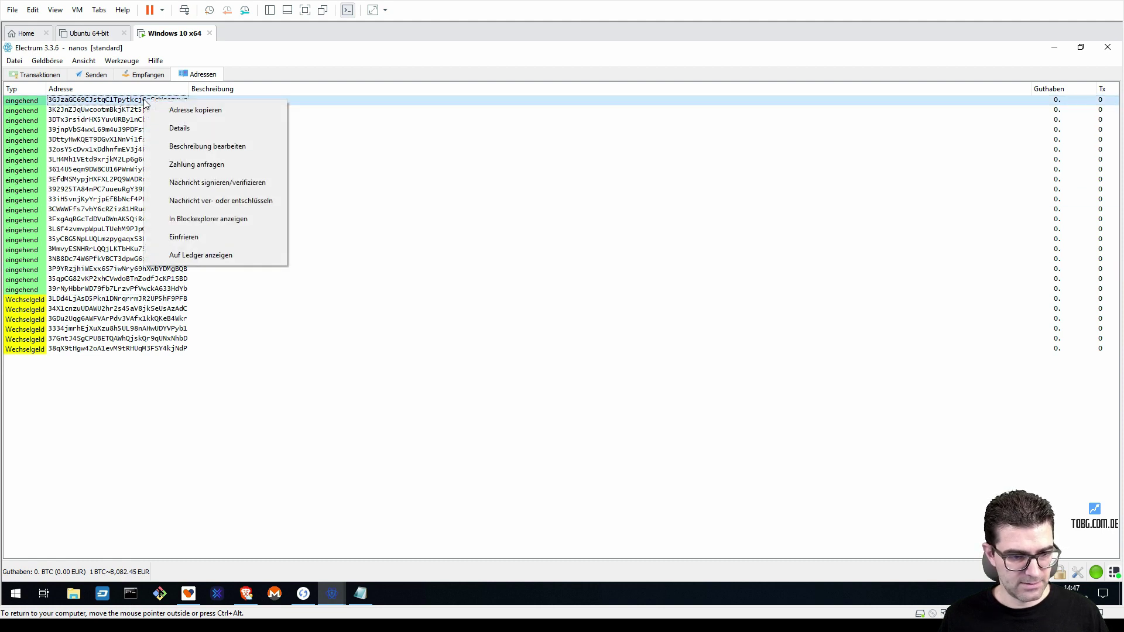
left_click(175, 129)
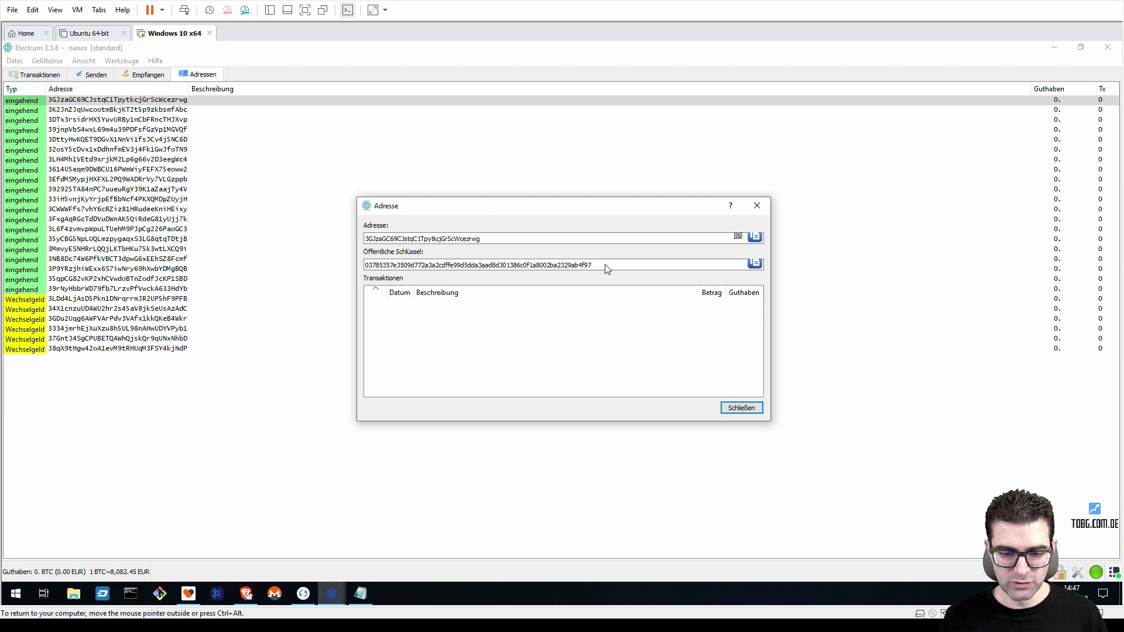
left_click_drag(607, 268, 353, 265)
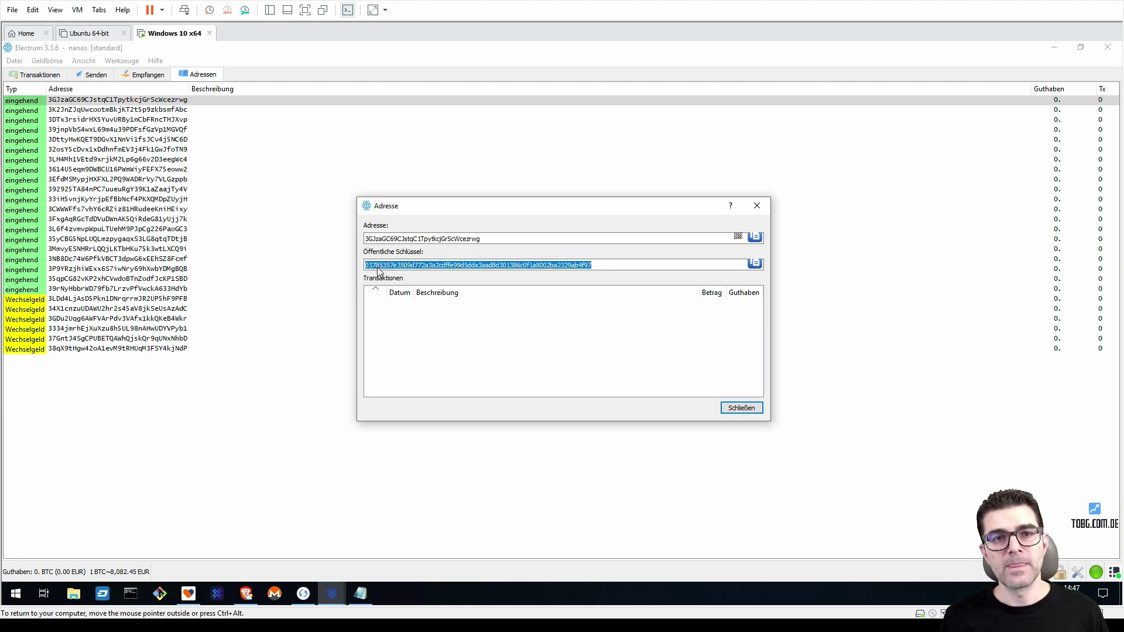
left_click(455, 243)
left_click_drag(489, 244, 355, 240)
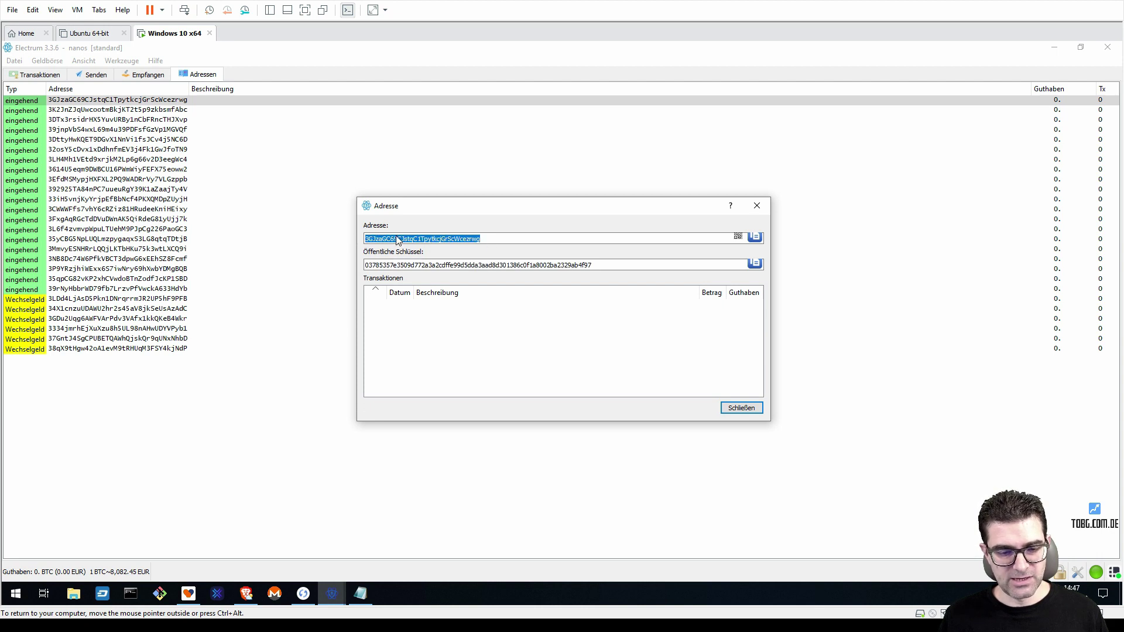
left_click(416, 267)
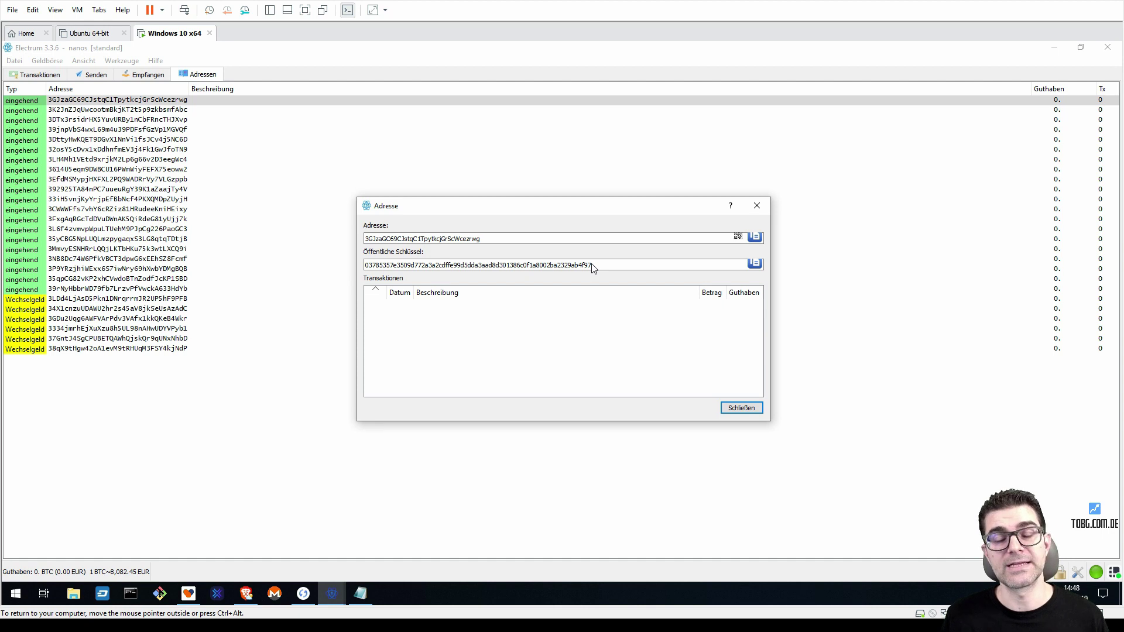
left_click(741, 408)
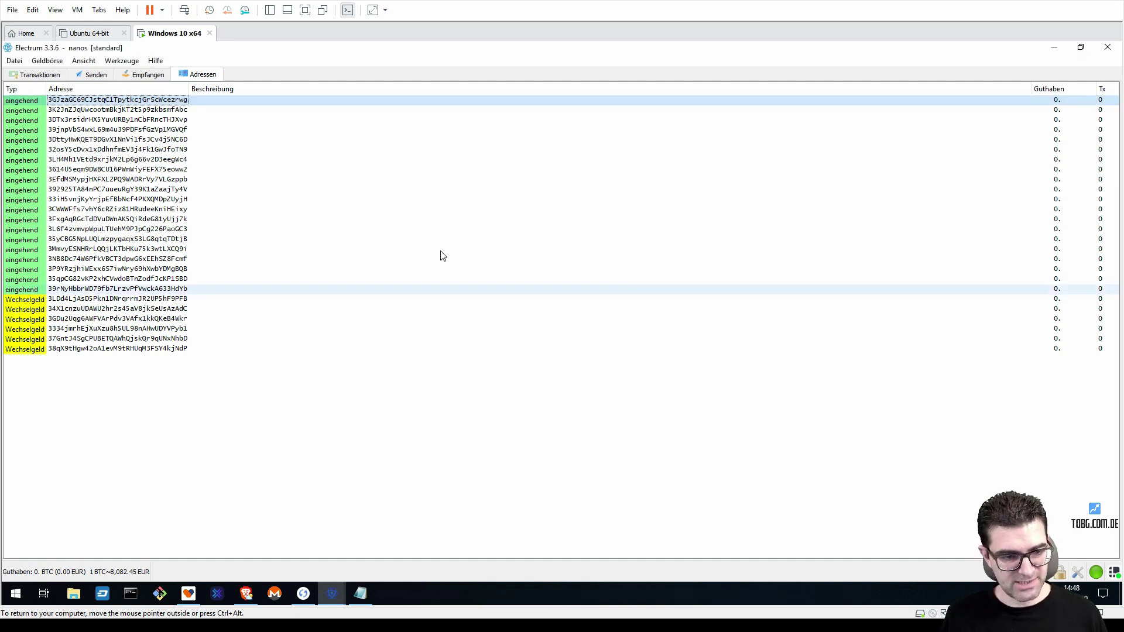
Step: Sign the message "Hallo, dies ist meine Adresse!" with the first receiving address
right_click(111, 101)
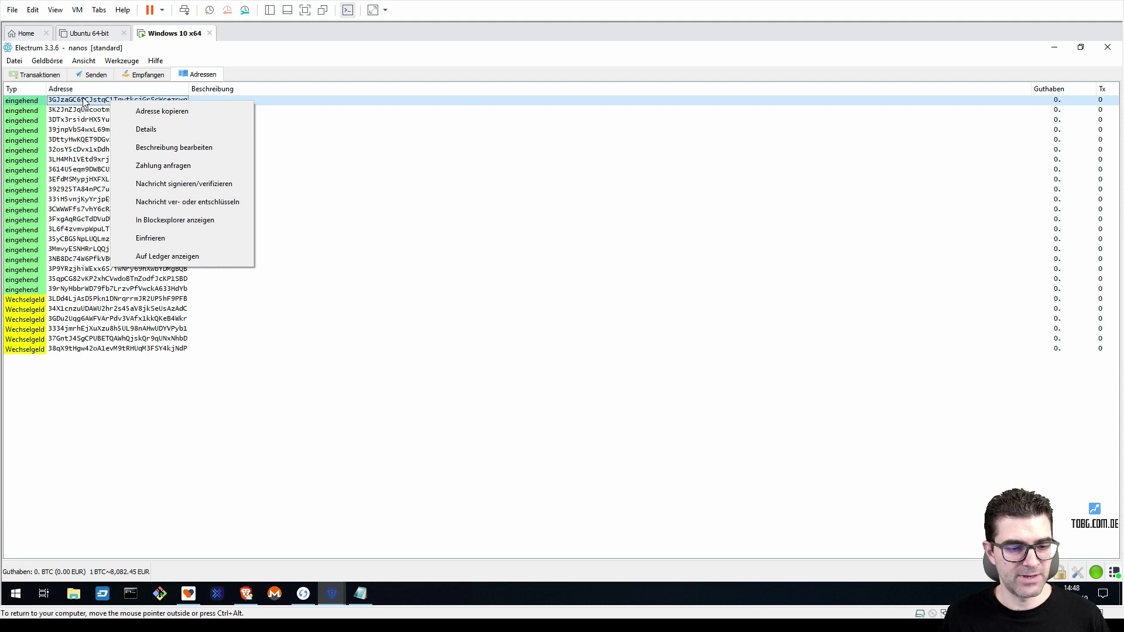
left_click(187, 187)
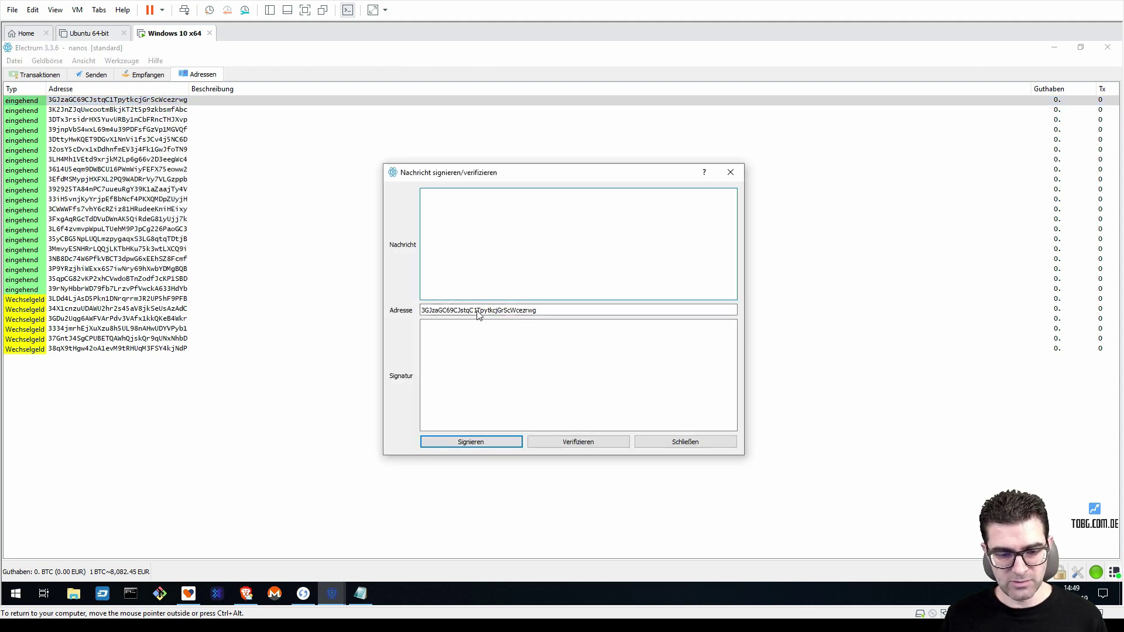
left_click_drag(550, 315, 416, 319)
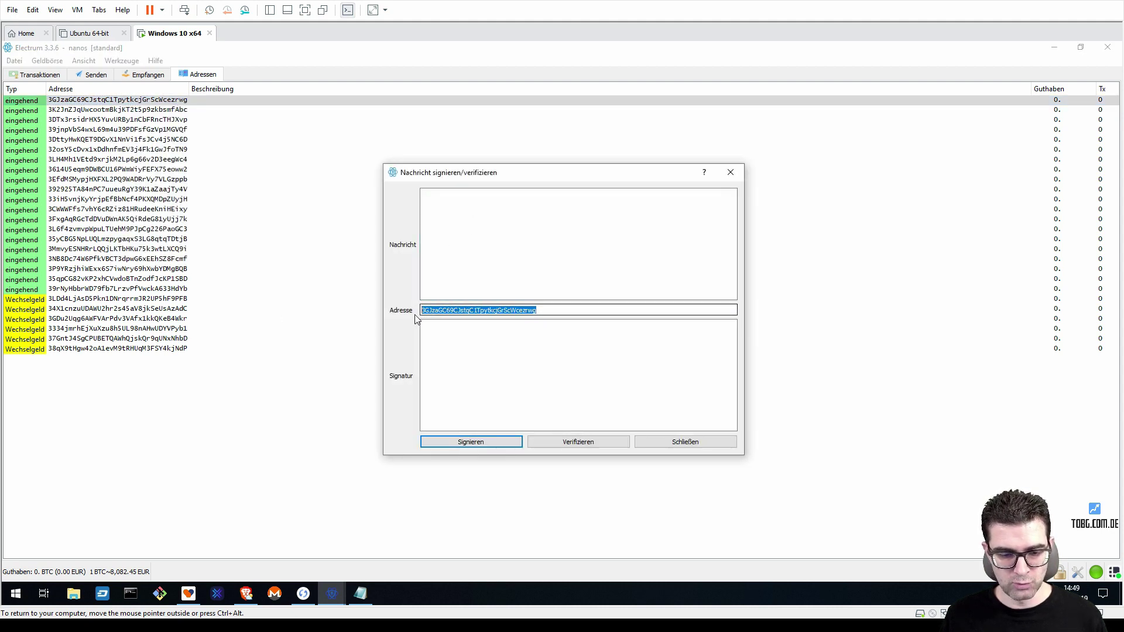
left_click(430, 197)
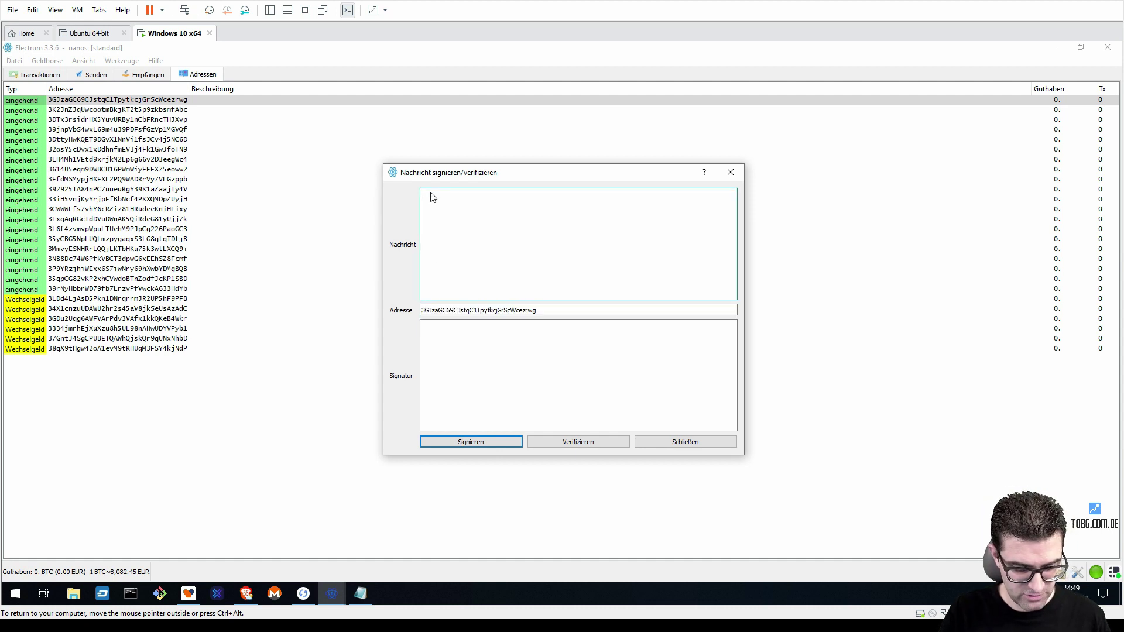
type("Hallo, dies ist meine Adresse!")
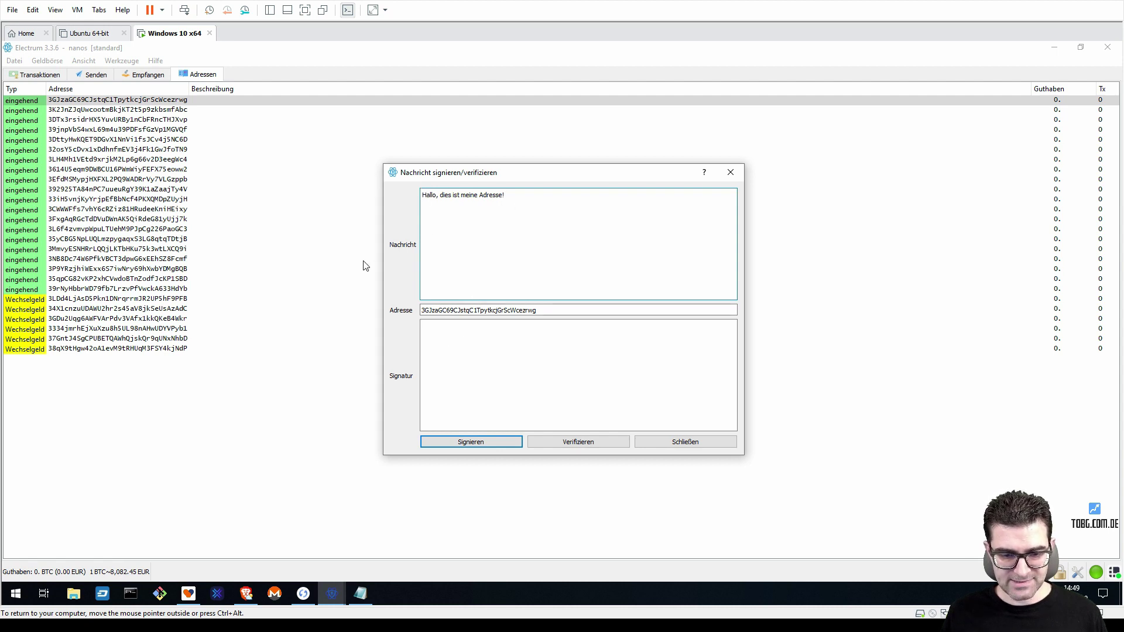
left_click(461, 444)
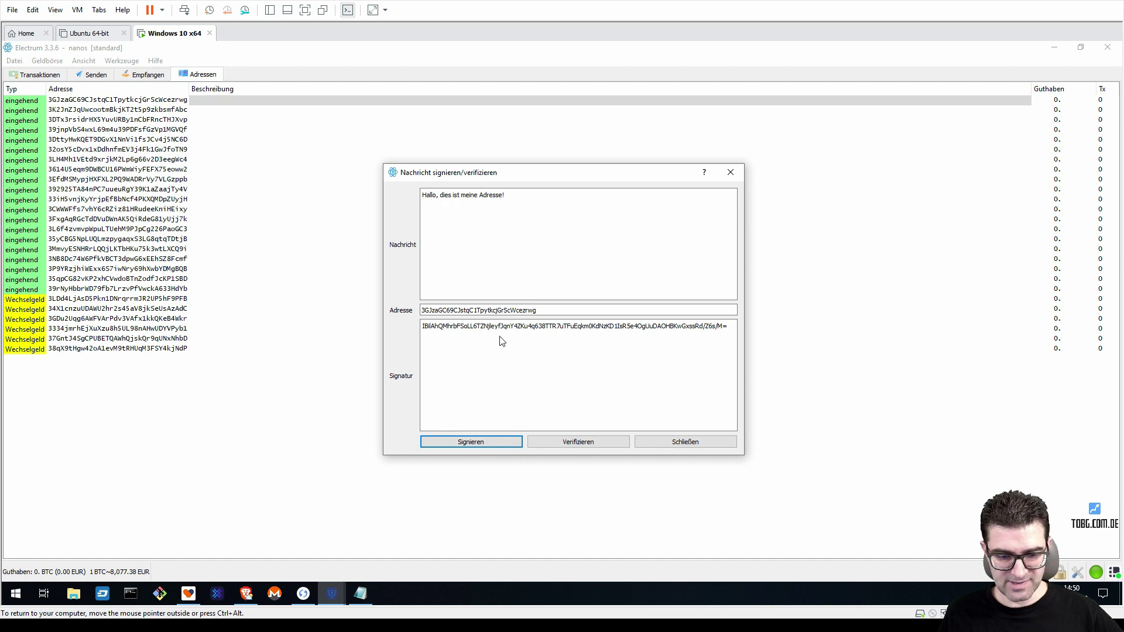
Step: Copy the generated signature and record it in the Editor note with the address, public key and message, each labelled
mouse_move(731, 329)
left_mouse_down()
mouse_move(572, 324)
mouse_move(514, 338)
mouse_move(423, 326)
mouse_move(439, 326)
left_mouse_up()
right_click(439, 327)
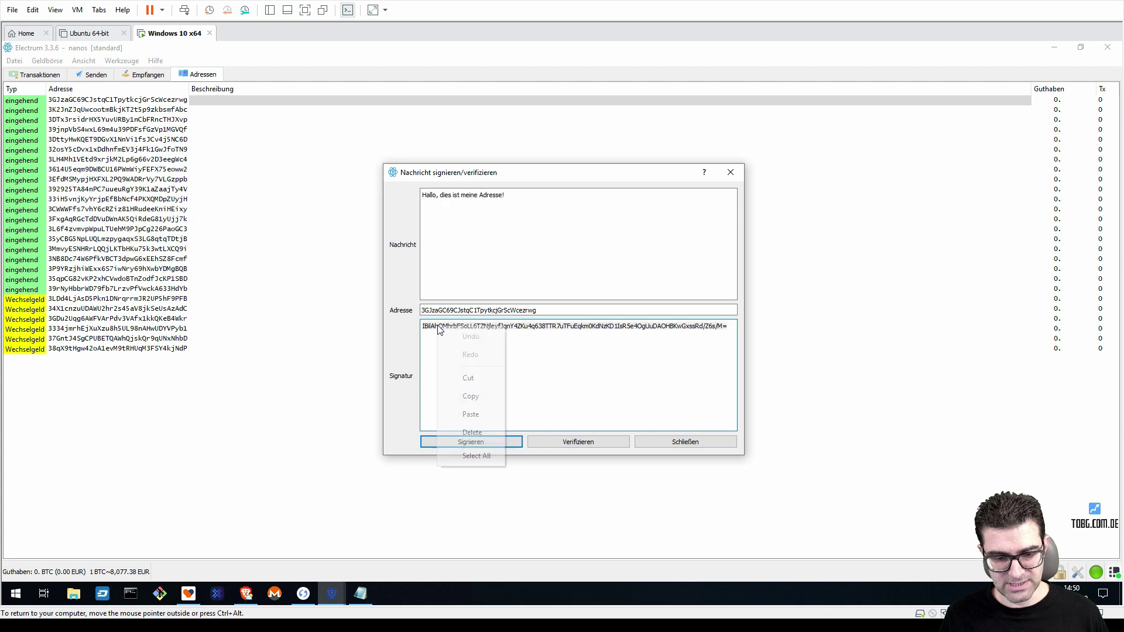
left_click(466, 398)
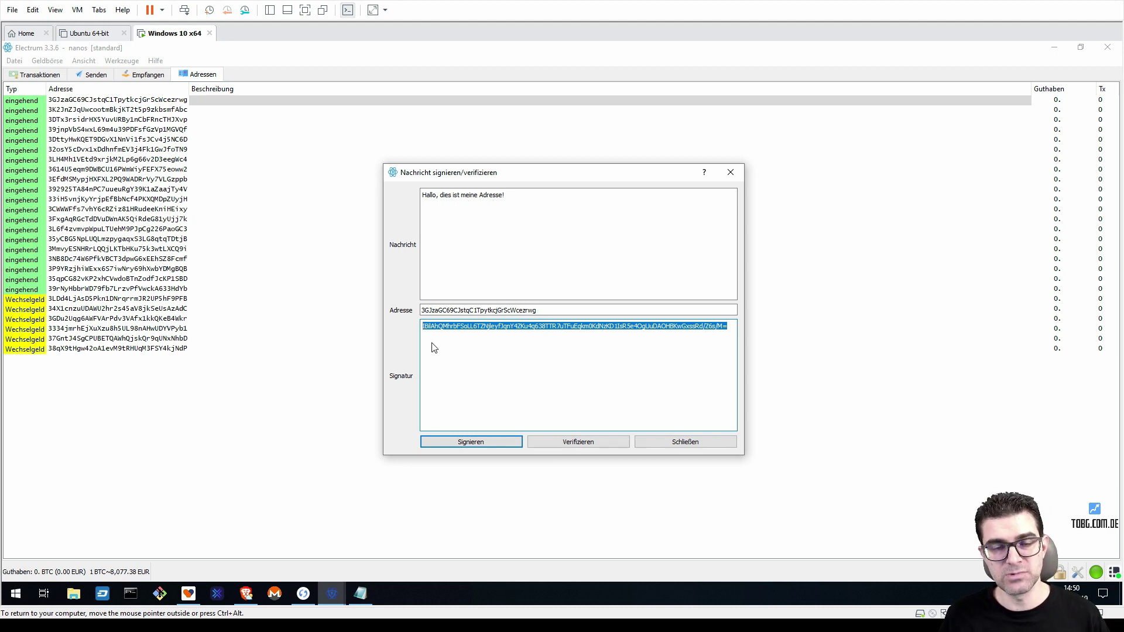
left_click(360, 594)
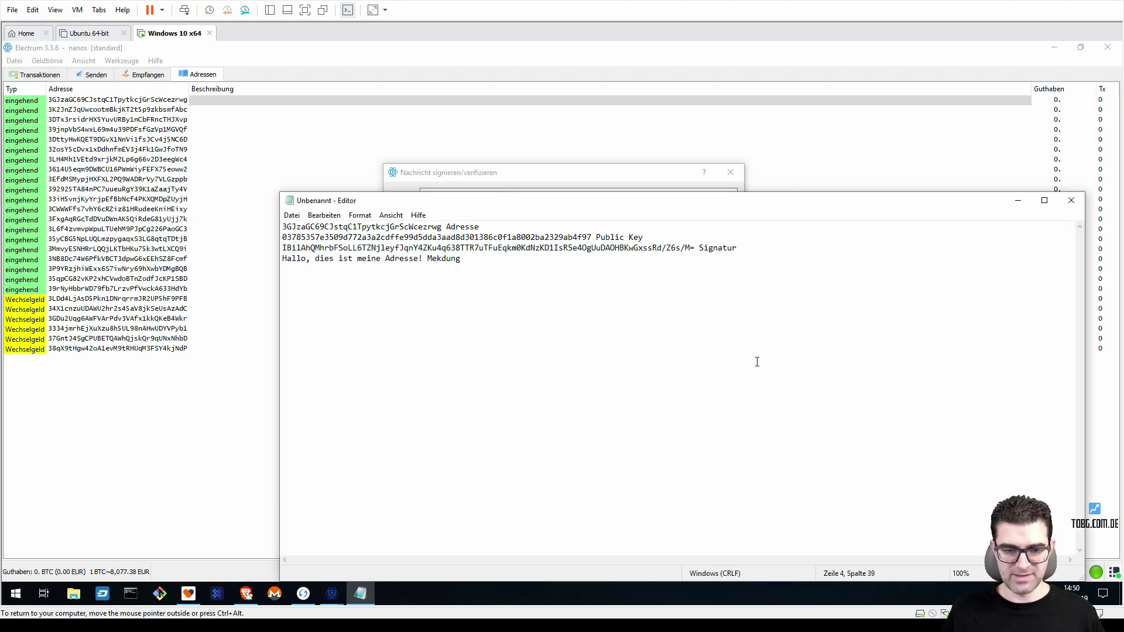
Step: Return to Electrum's message signing dialog, verify the signature against the message and address, and dismiss the notice
left_click(510, 176)
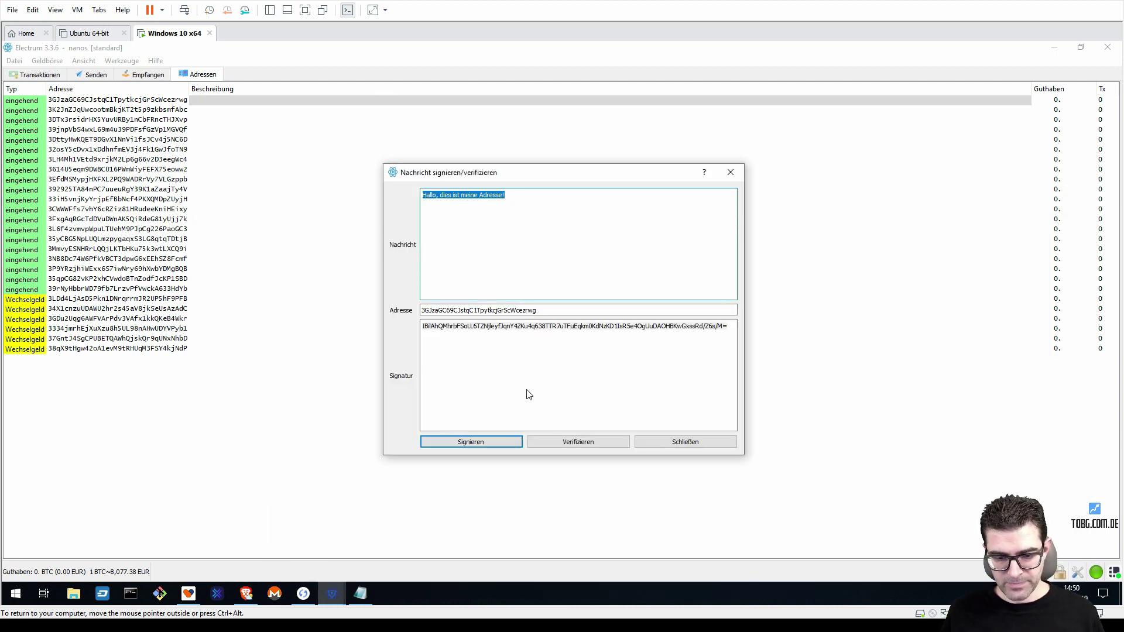
left_click(571, 443)
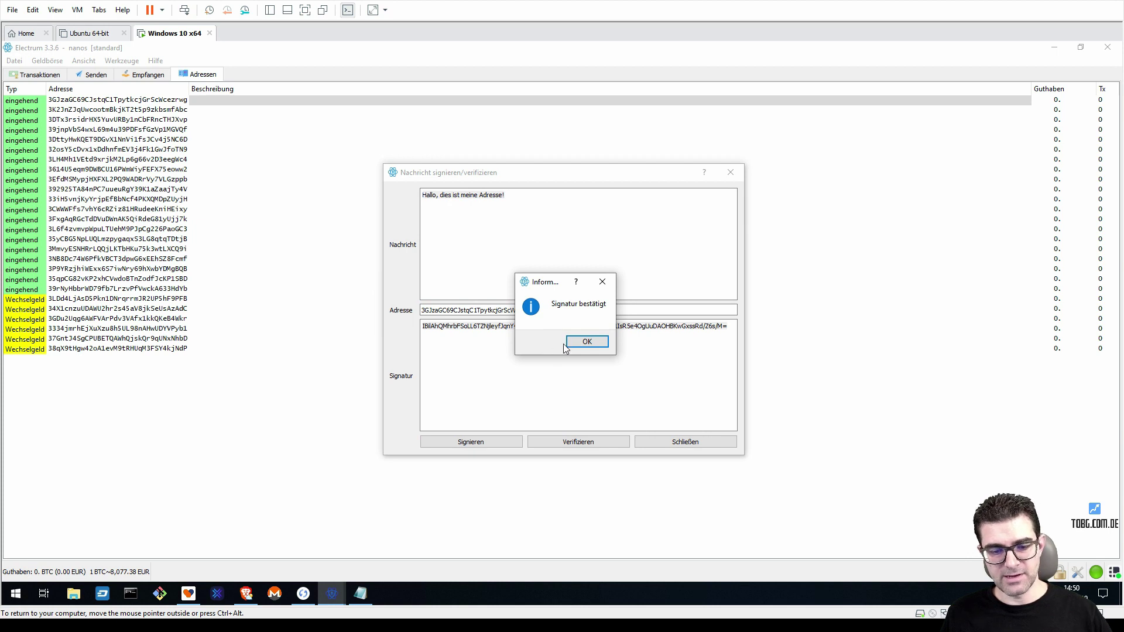
left_click(586, 342)
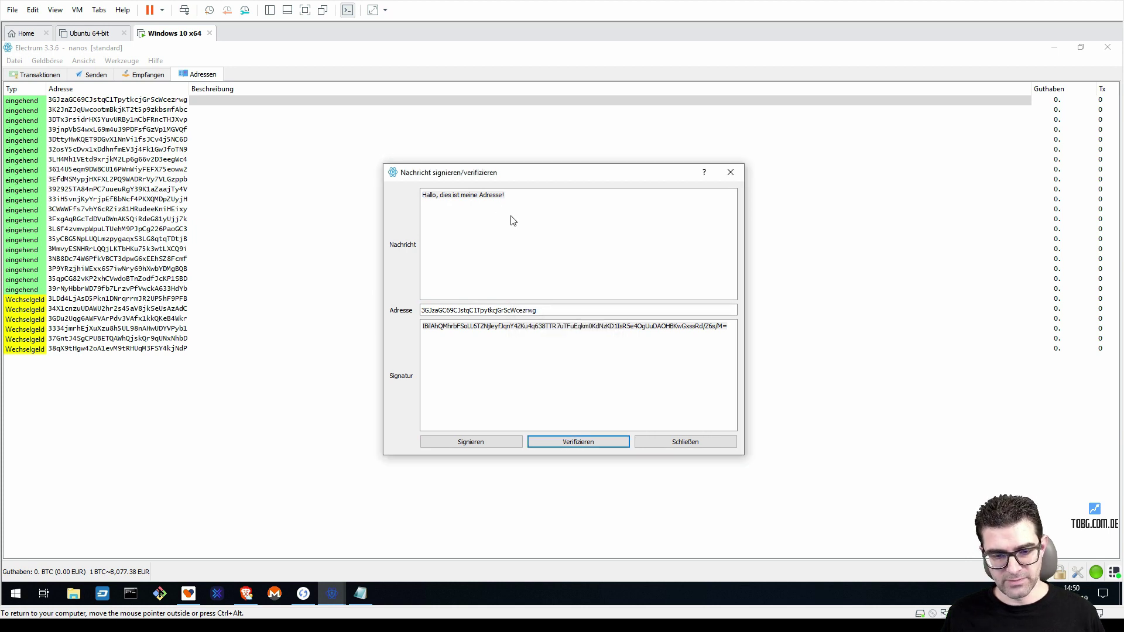
Step: Verify the signature against the message without its exclamation mark, dismiss the notice, and restore the exclamation mark
left_click(515, 196)
key("BackSpace")
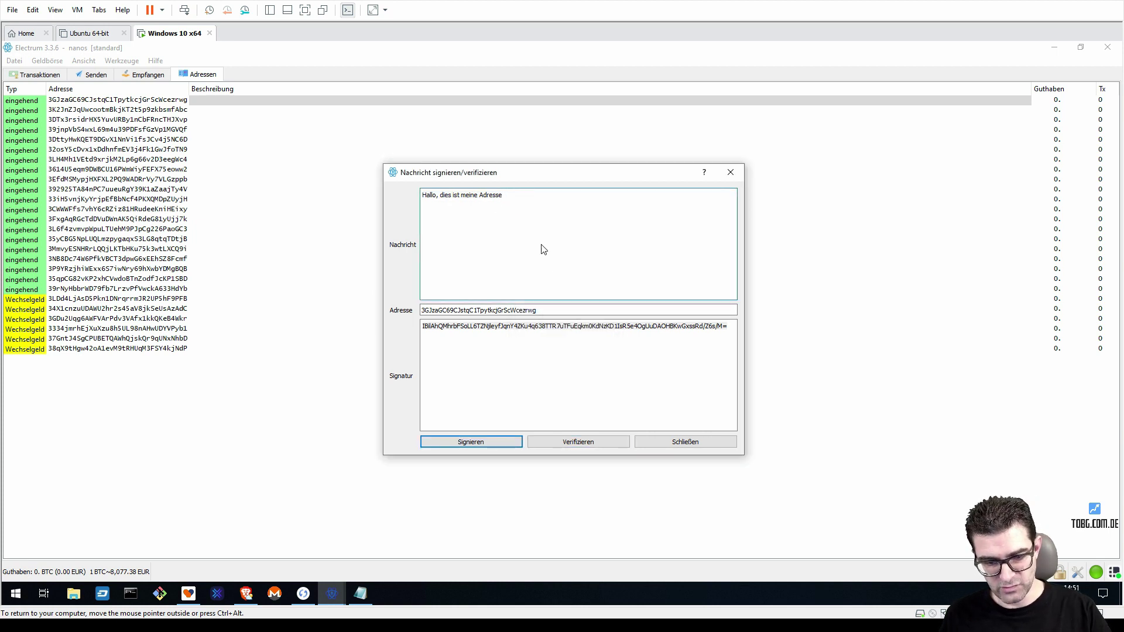
left_click(583, 439)
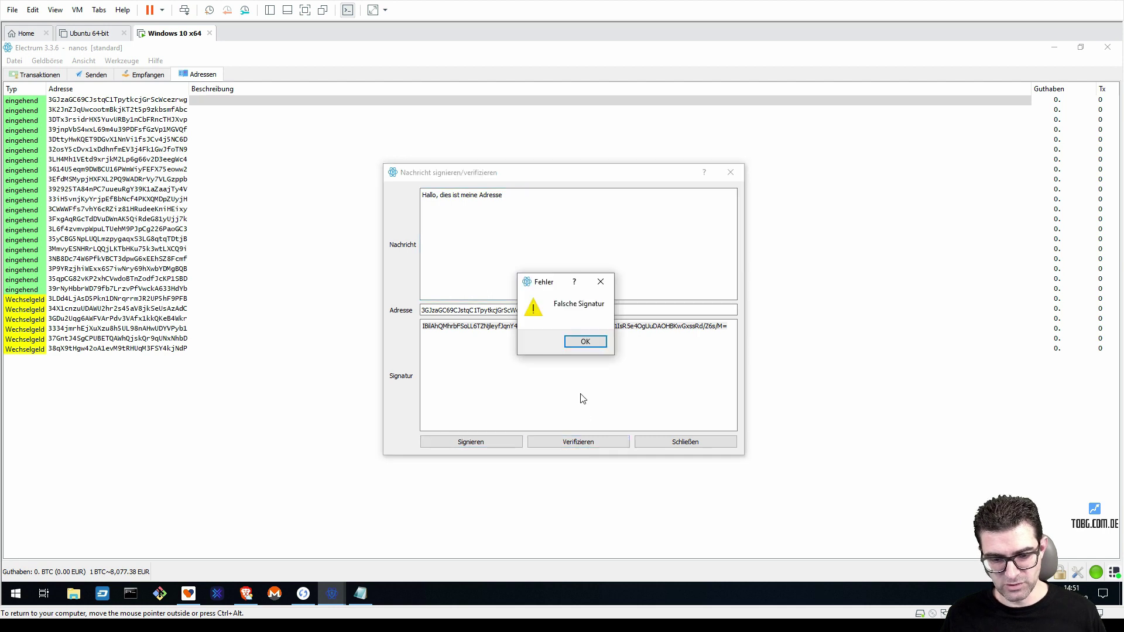
left_click(582, 342)
left_click(507, 198)
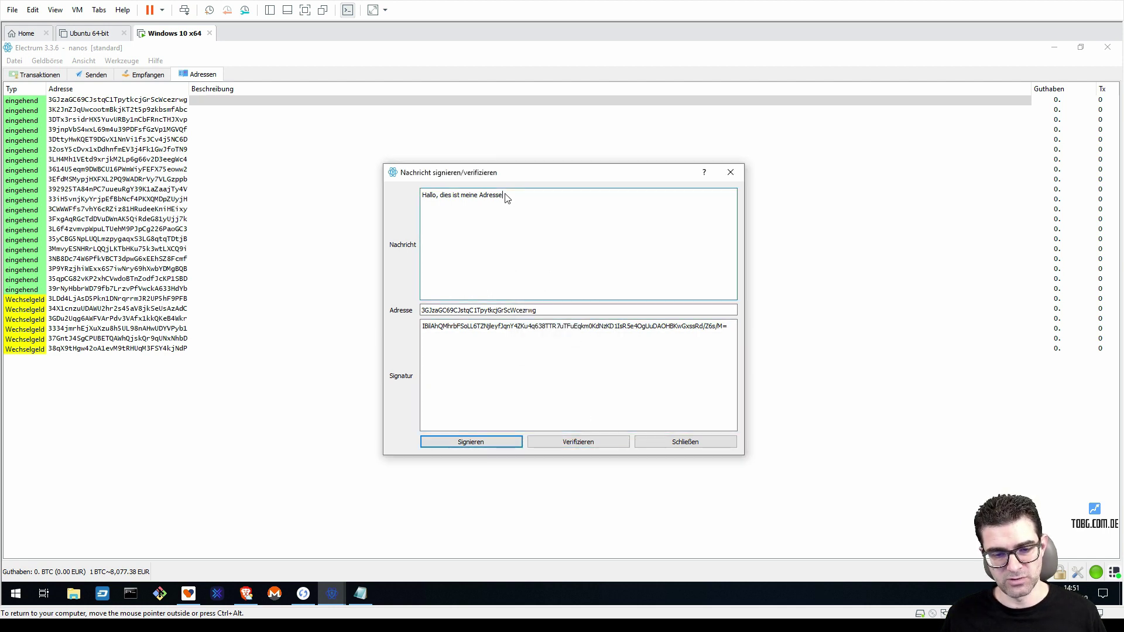
type("!")
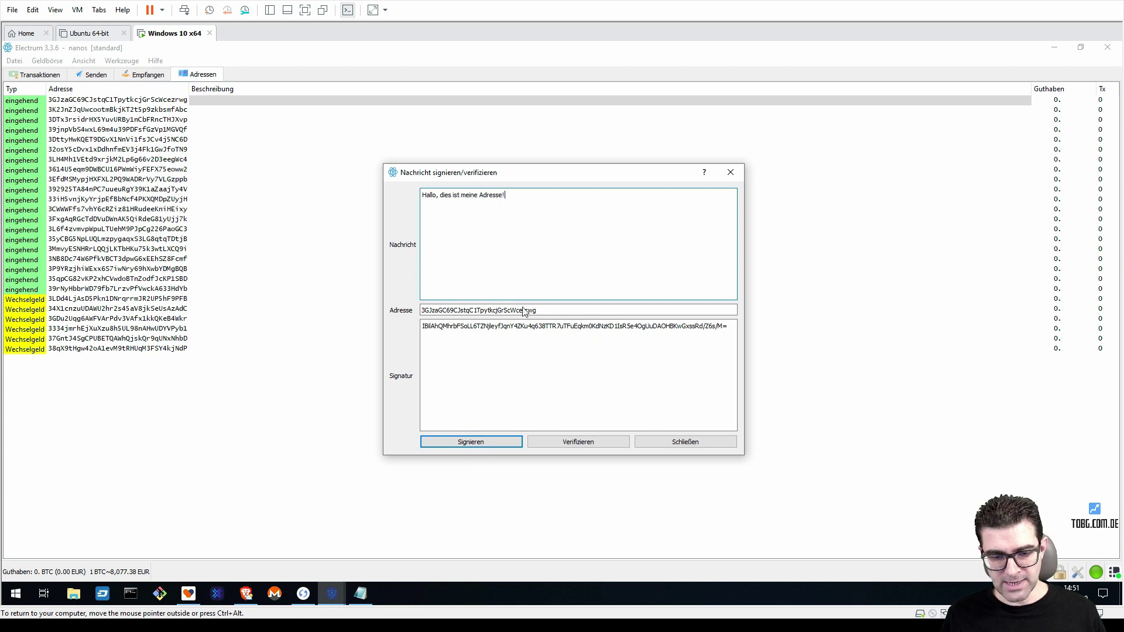
Step: Select the entire signature text and close the message signing dialog
left_click(726, 331)
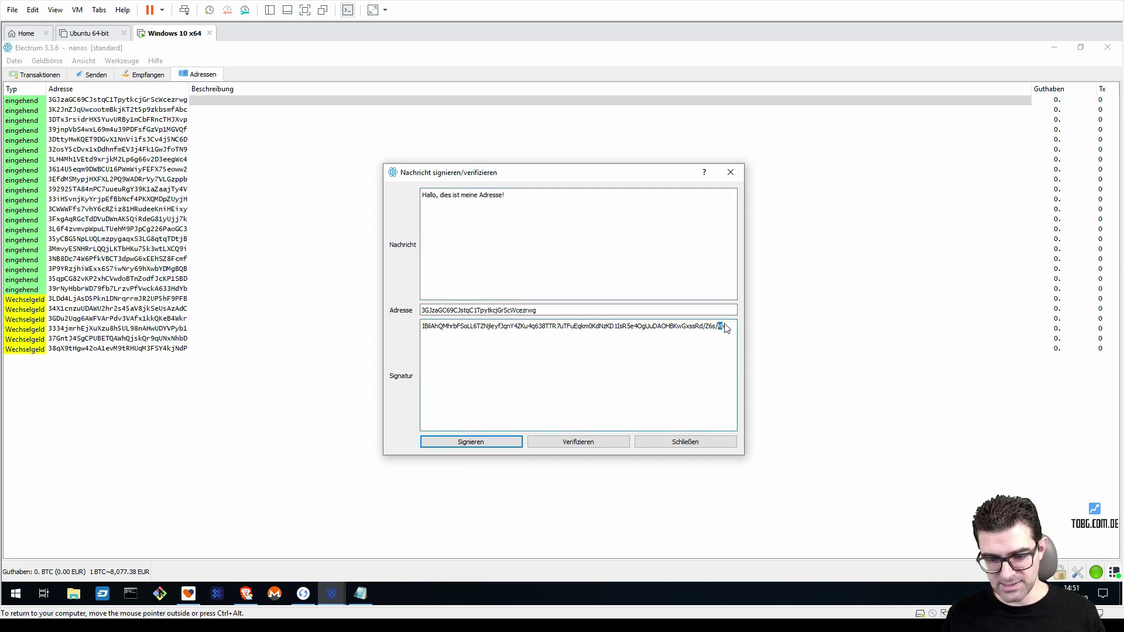
triple_click(458, 326)
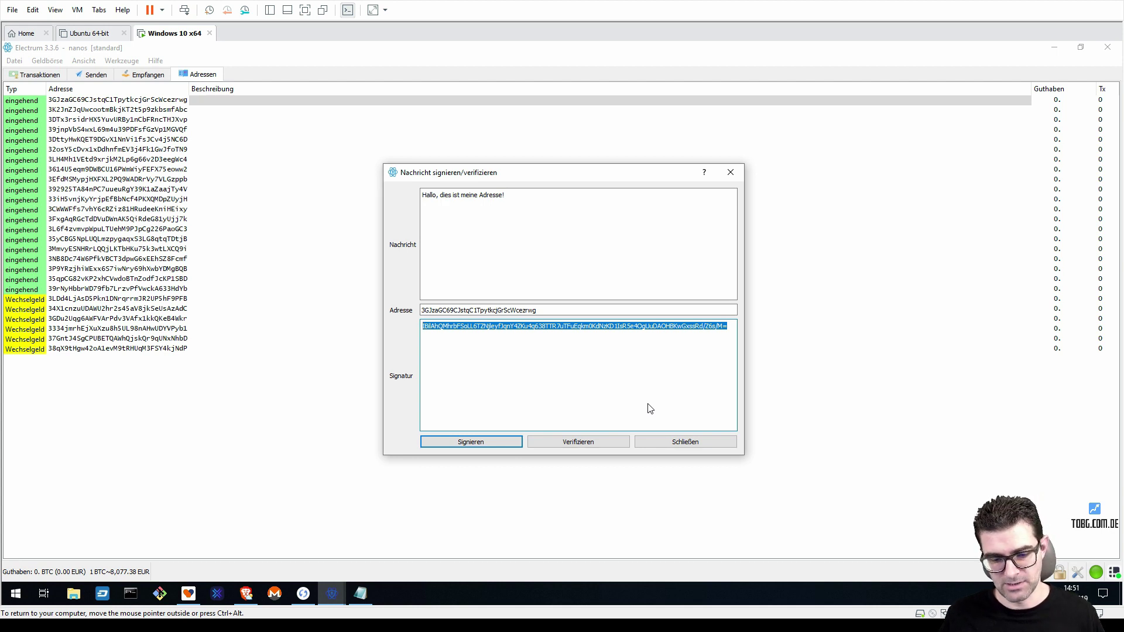
left_click(667, 443)
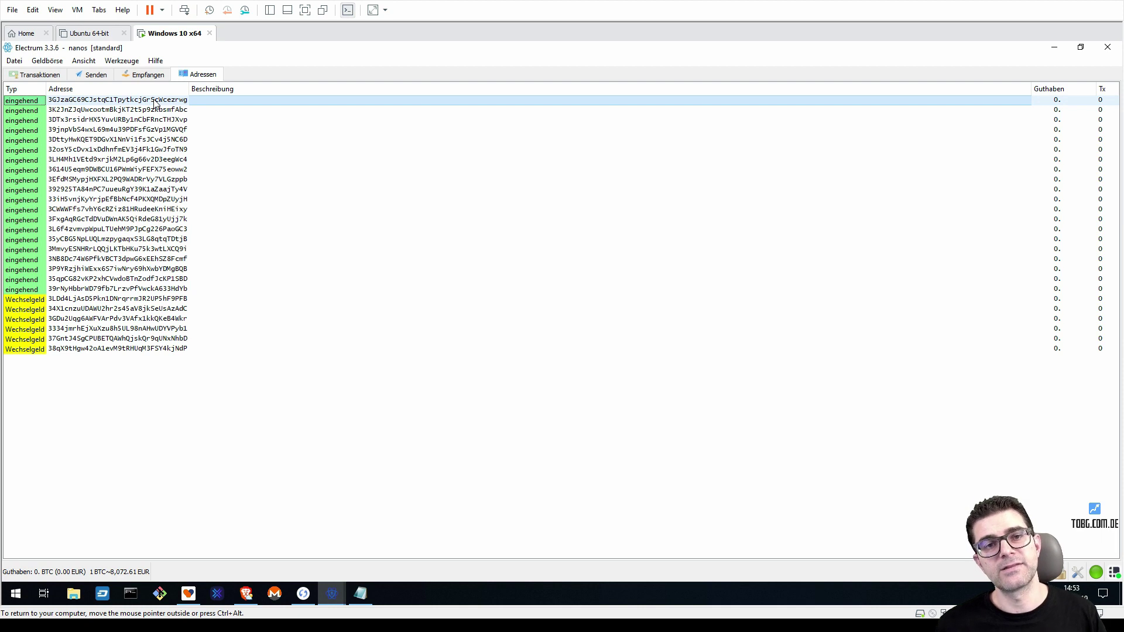
Step: Encrypt the message "ffddsfwefewfffwefefef" with the first receiving address's public key, select the encrypted text, and close the encryption dialog
right_click(156, 103)
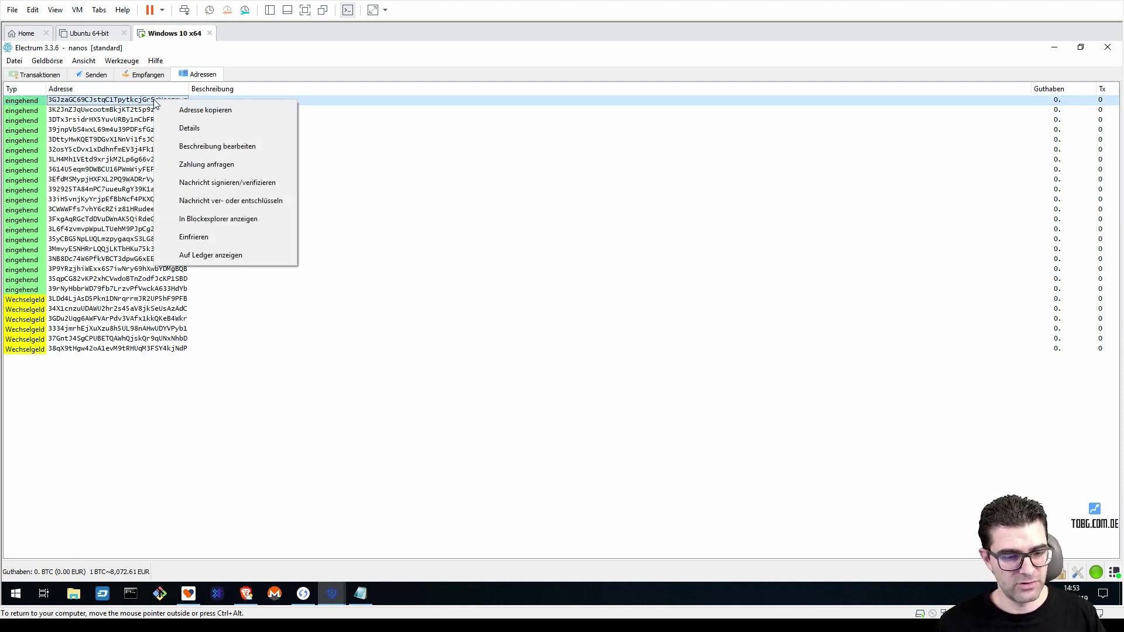
left_click(193, 201)
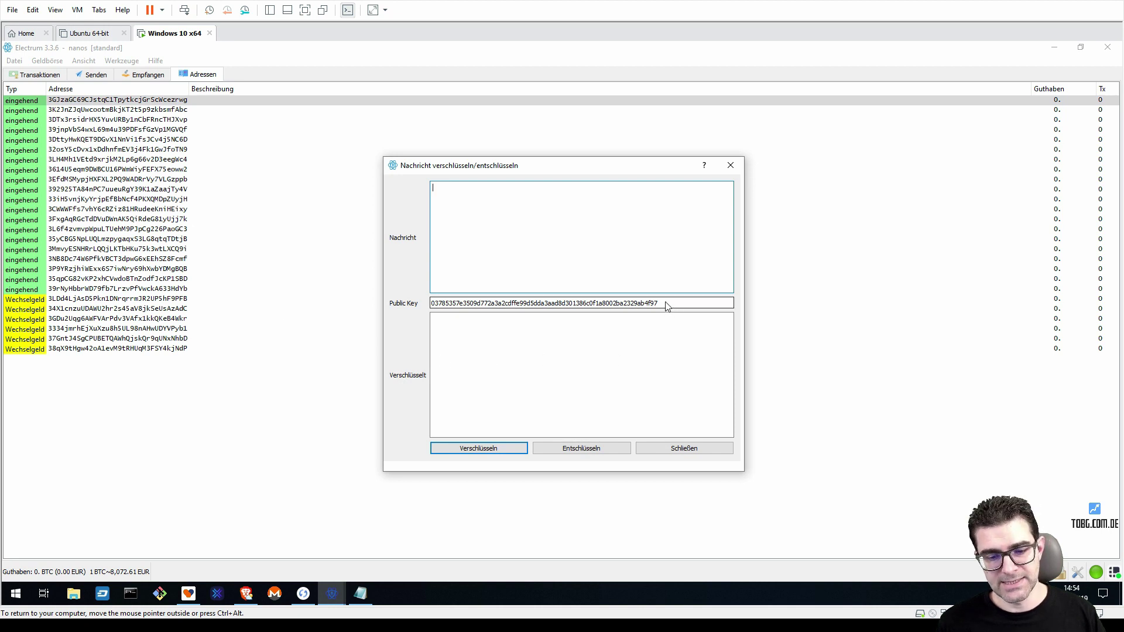
double_click(667, 305)
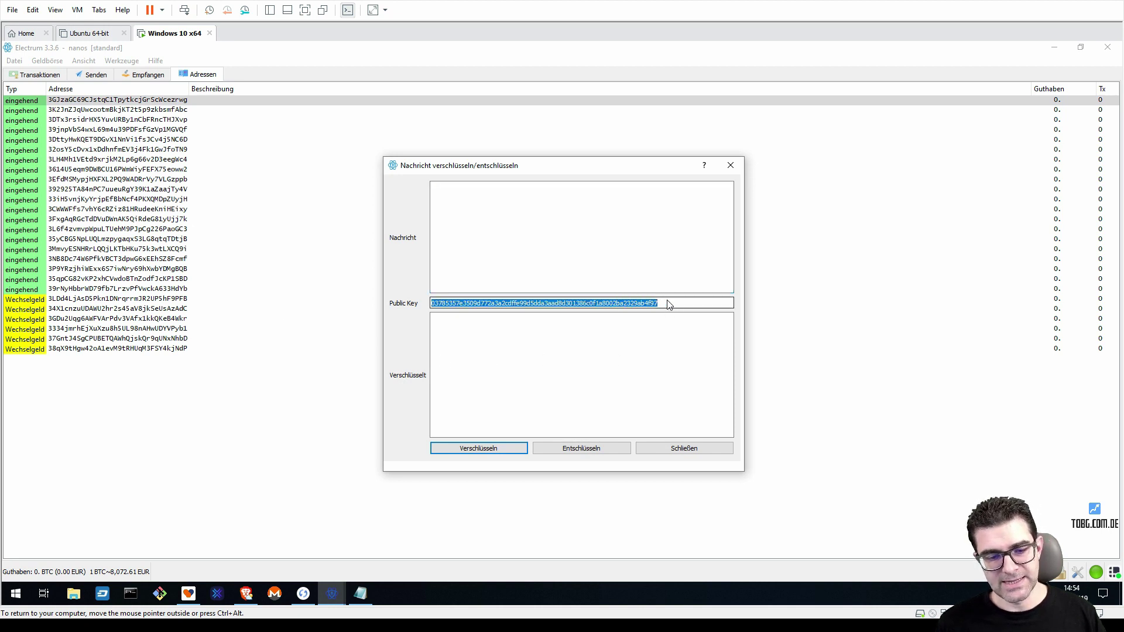
left_click(518, 202)
type("ffddsfwefewfffwefefef")
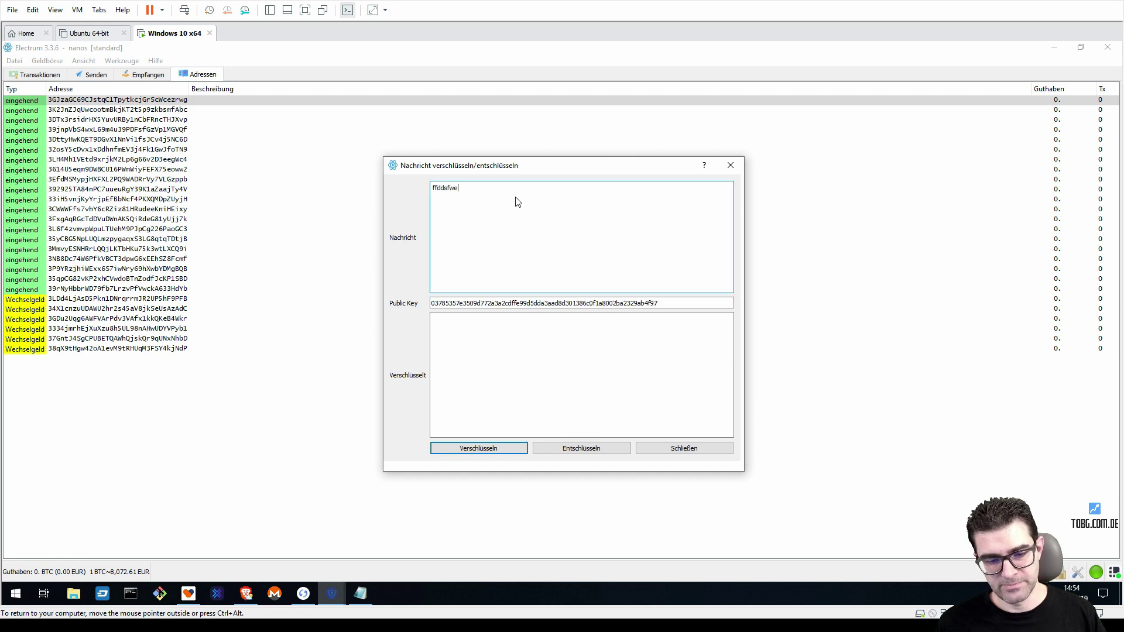
left_click(485, 448)
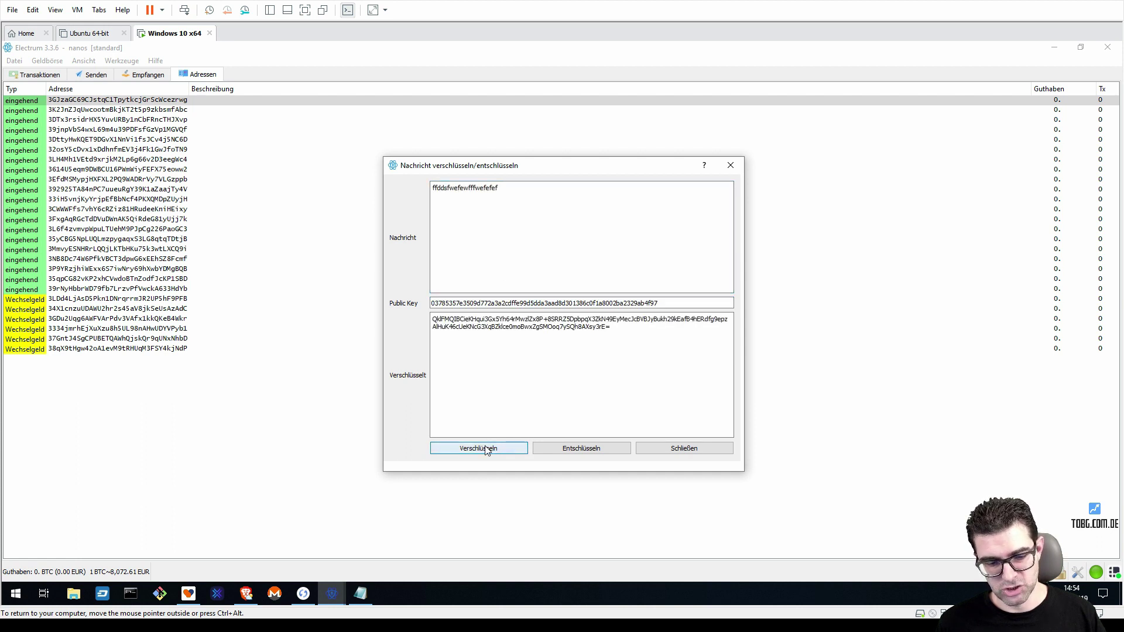
left_click_drag(612, 328, 430, 319)
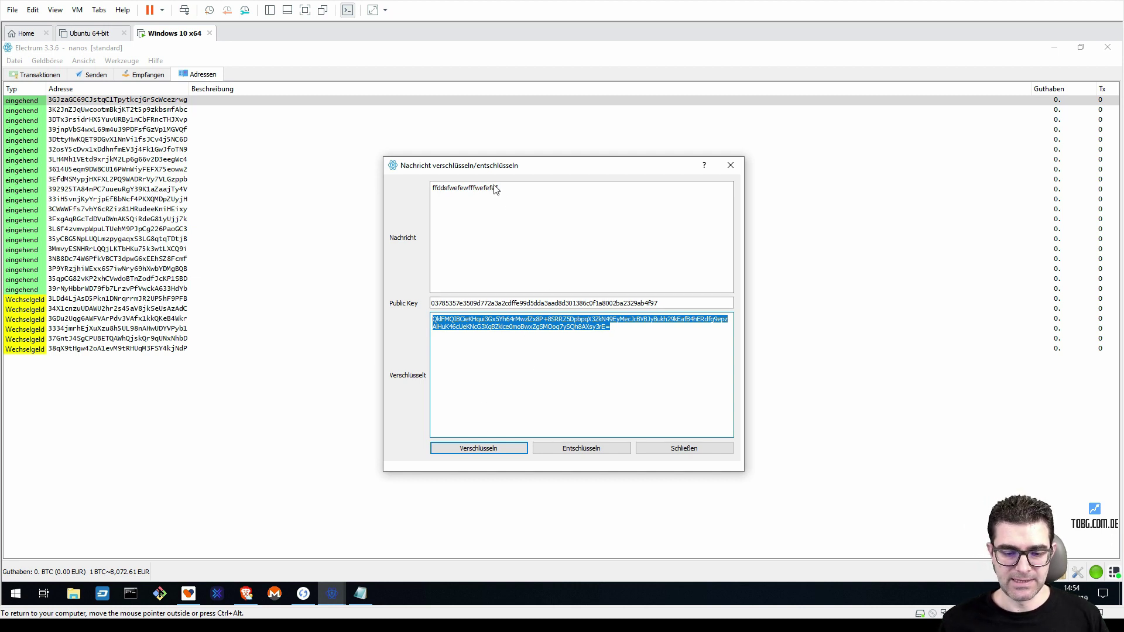
left_click(665, 450)
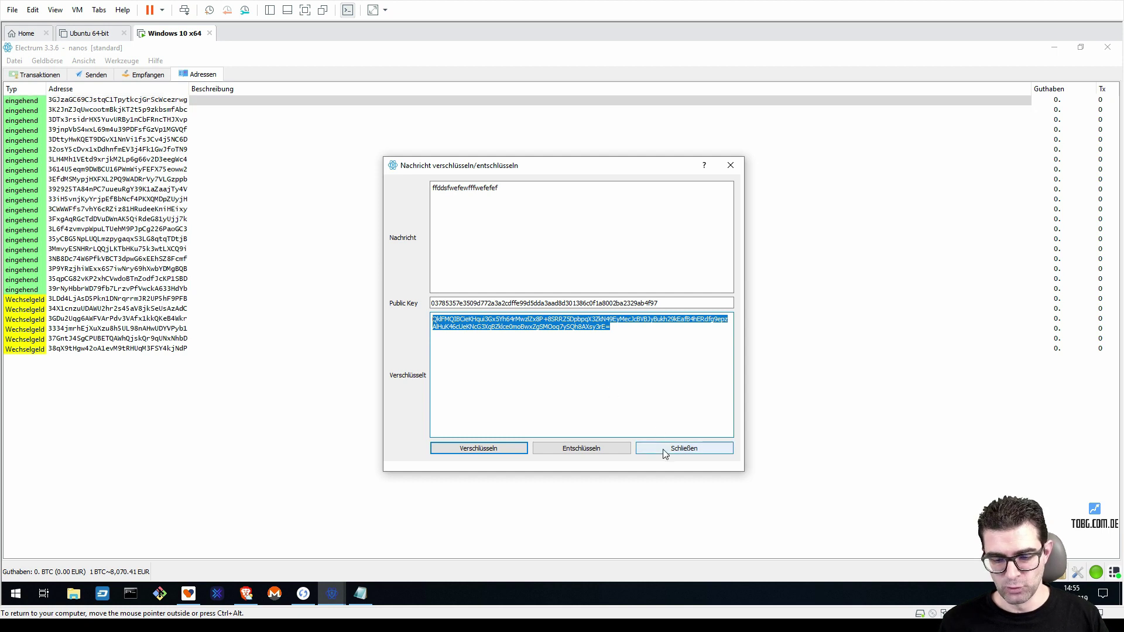
Step: Open a blank message signing and verification dialog and place the cursor in its address field
left_click(122, 61)
left_click(144, 136)
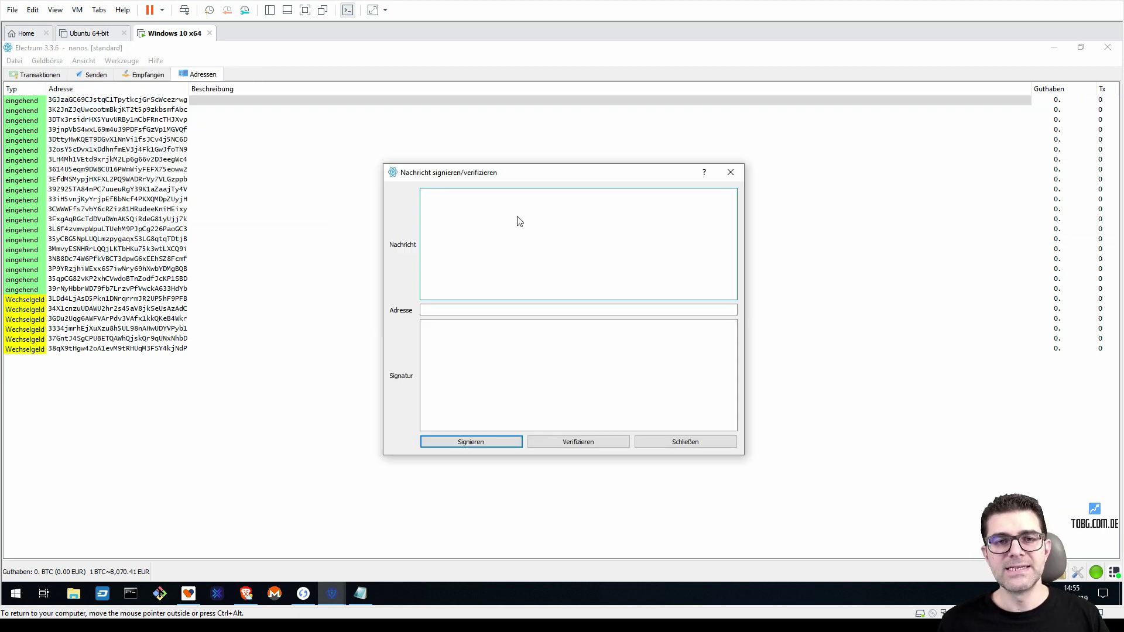
left_click(455, 312)
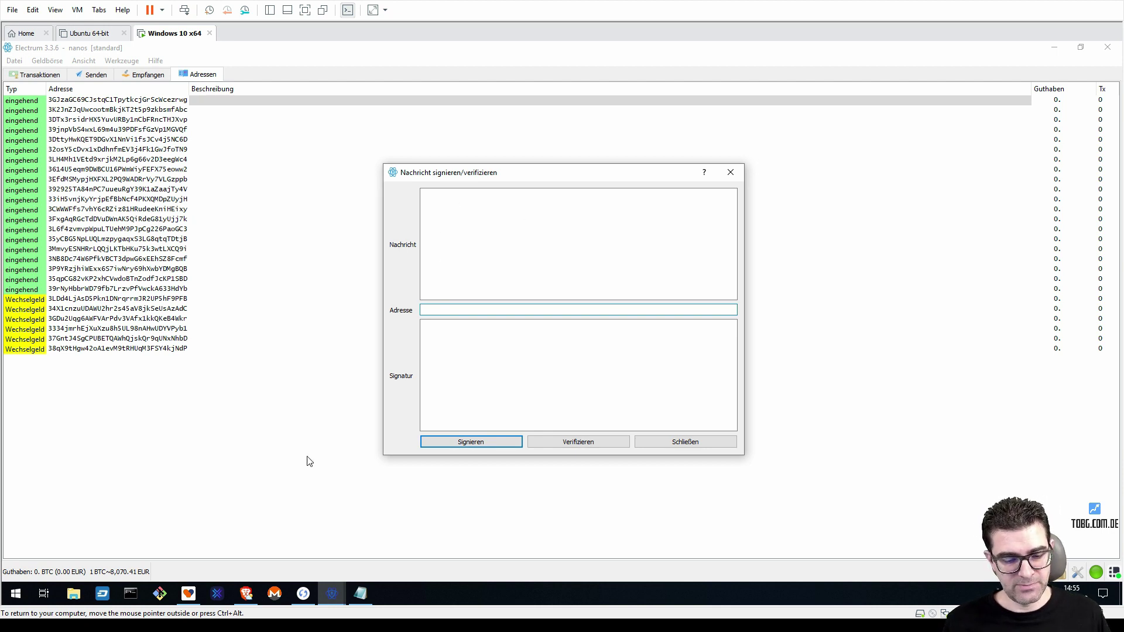
Step: Switch to Ledger Live to look at its start screen, and minimise its window to return to Electrum
left_click(304, 593)
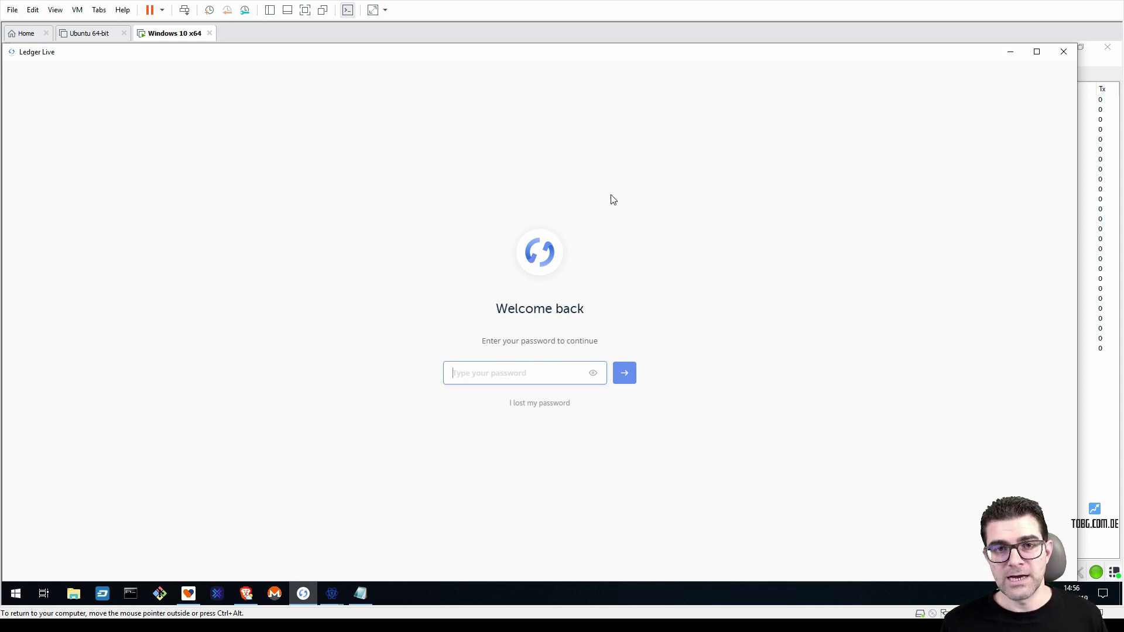
left_click(1011, 53)
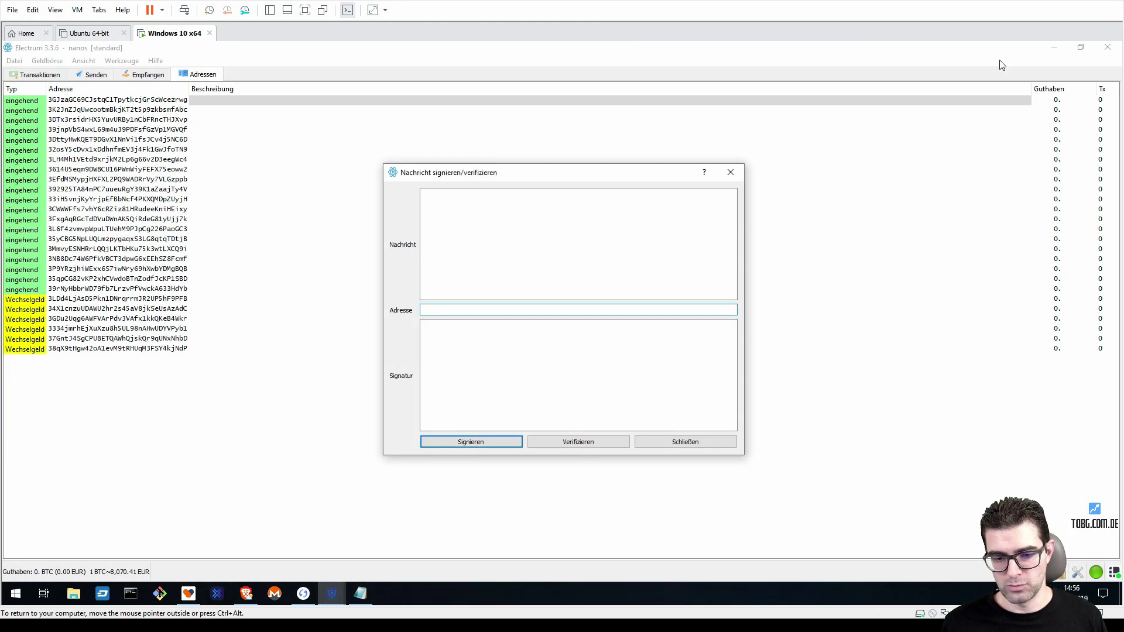